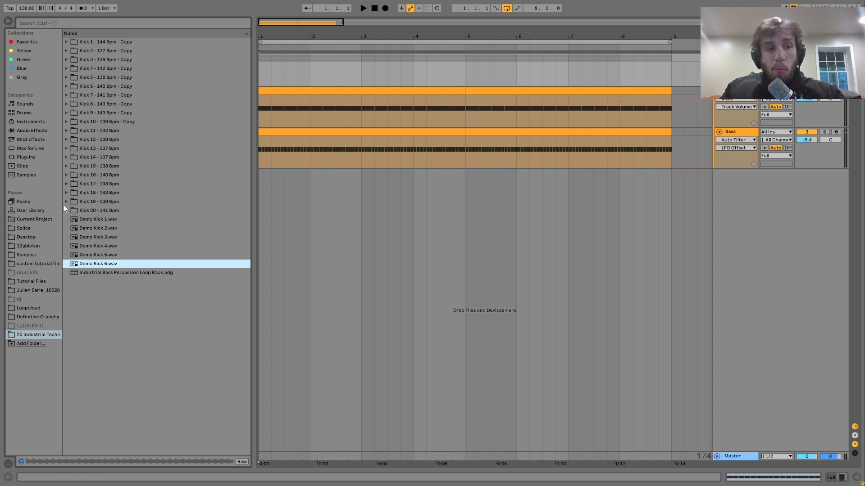
Widen the browser's places column and preview the Kick 1 Bass and Kick 1 Kick samples from the Kick 1 - 144 Bpm folder.
drag(61, 205, 78, 211)
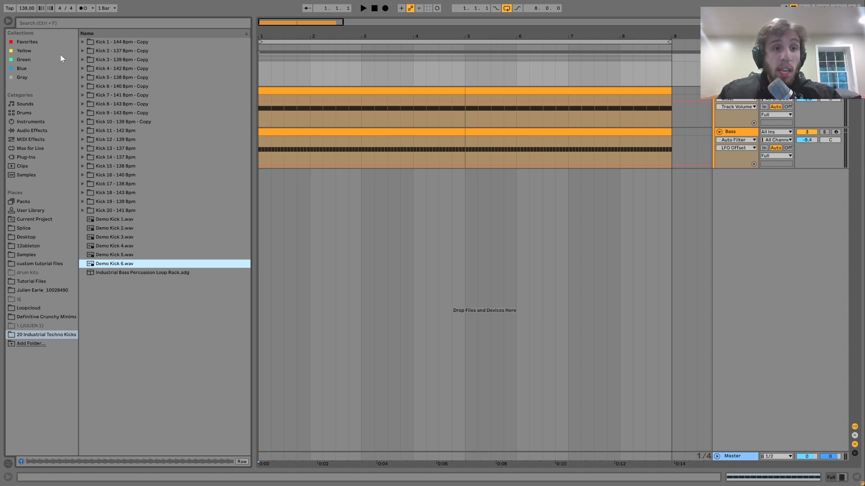
click(83, 42)
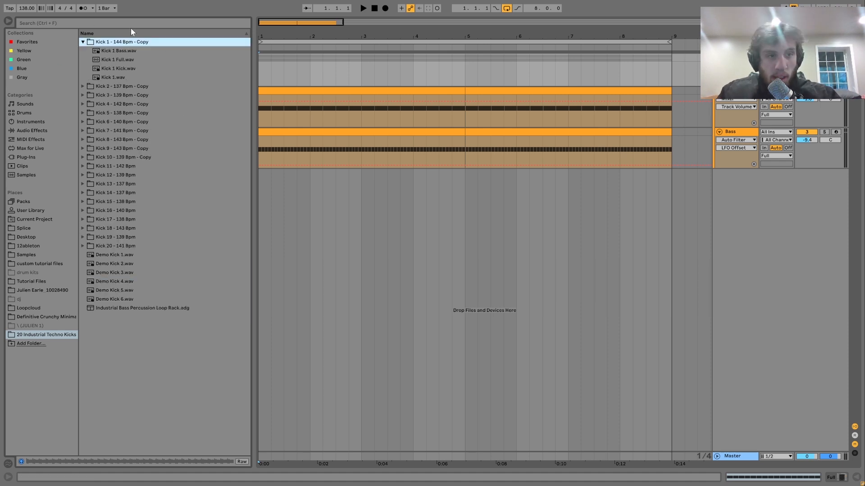
click(108, 50)
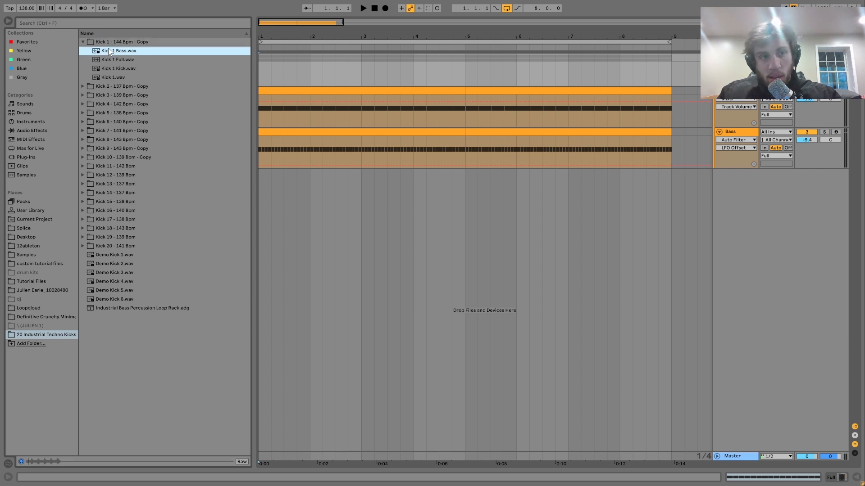
click(122, 69)
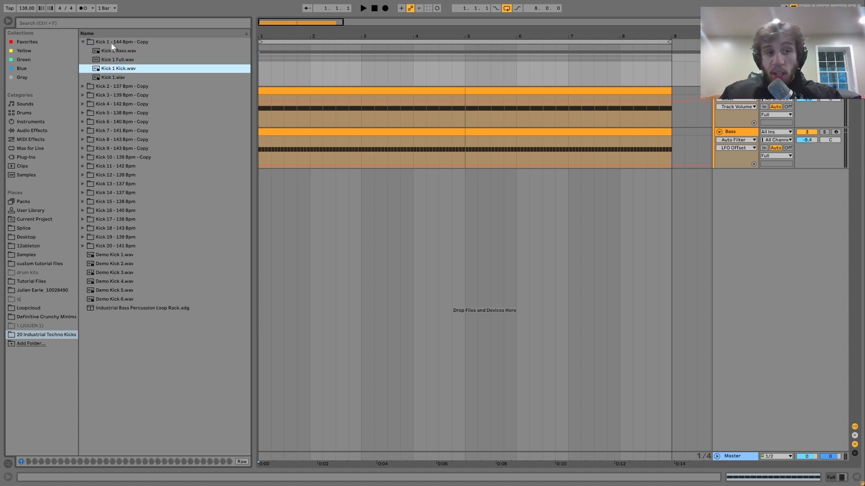
Preview Kick 19 Crunch.wav from the Kick 19 - 139 Bpm folder, collapse the folder, and select Industrial Bass Percussion Loop Rack.adg.
click(82, 237)
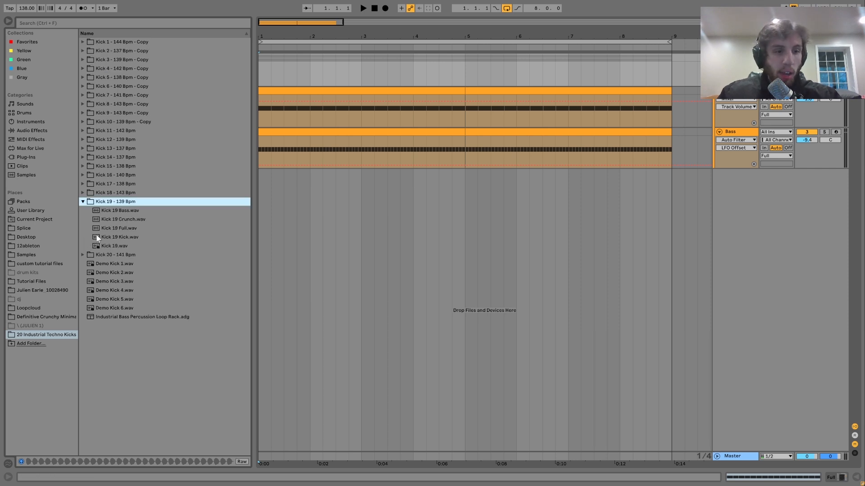
click(128, 221)
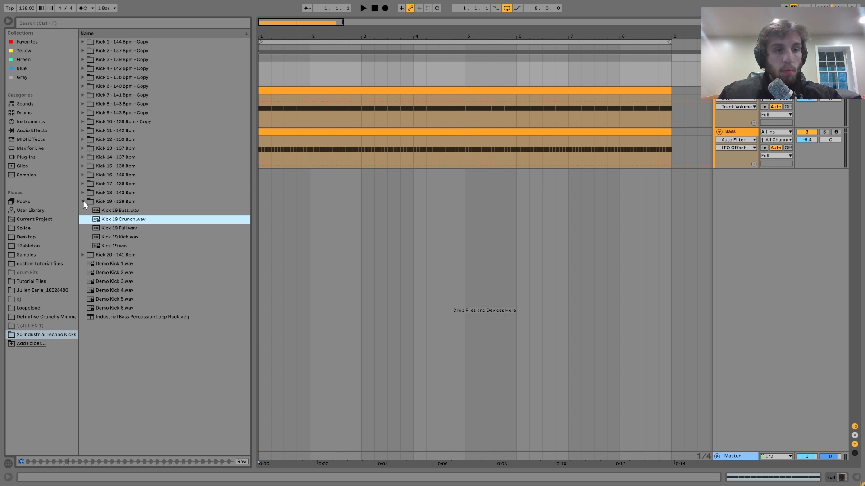
key(Left)
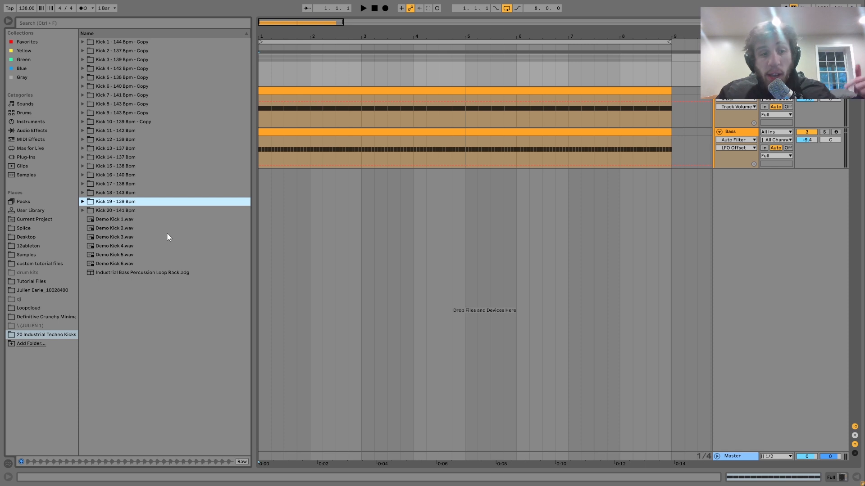
click(154, 274)
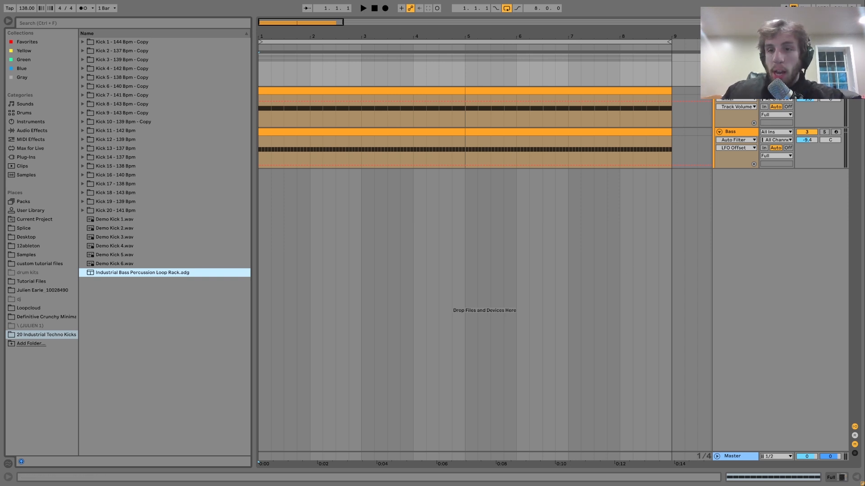
Listen to the kick track soloed, the Bass track soloed, and both tracks together.
click(824, 91)
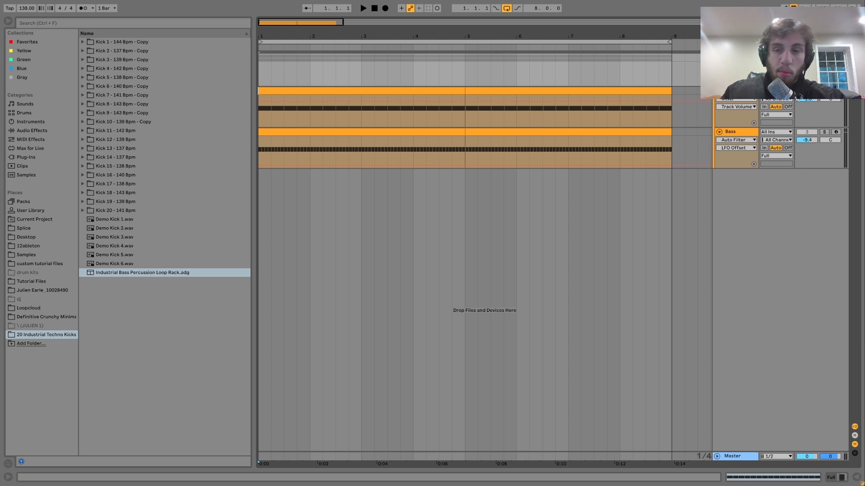
key(space)
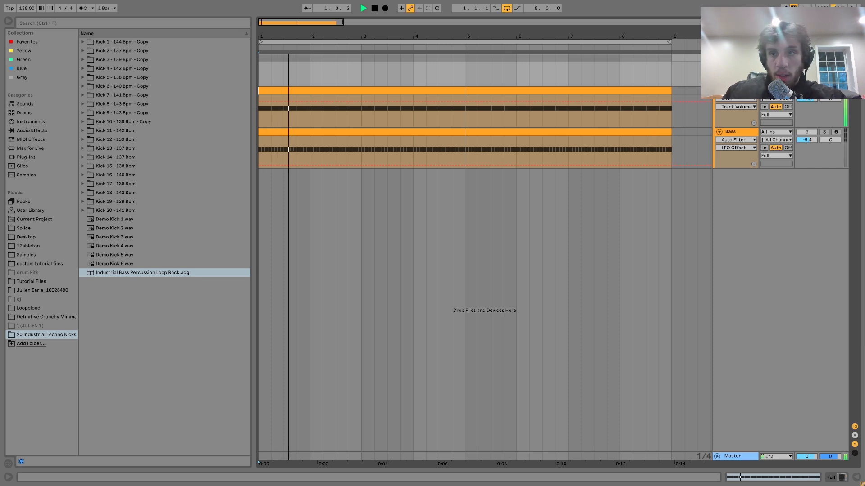
click(823, 132)
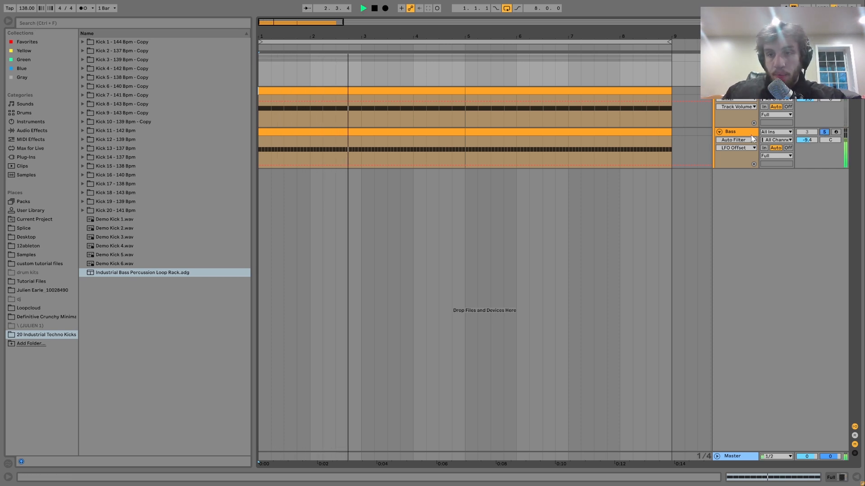
key(space)
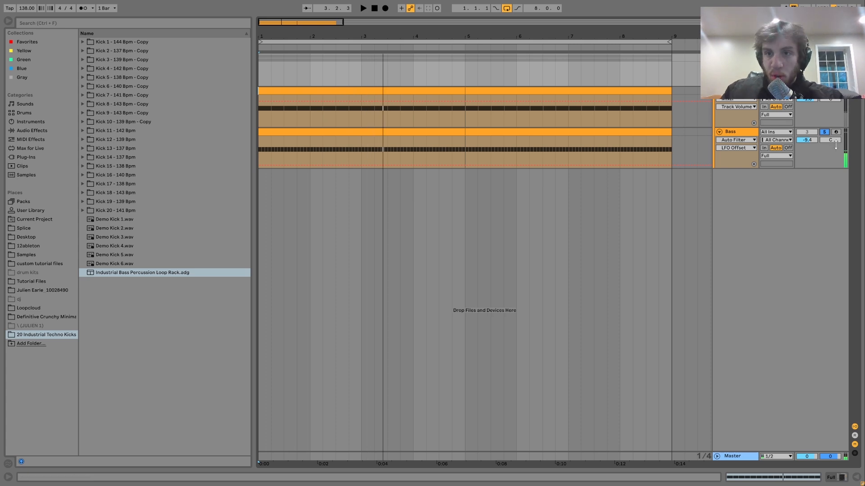
click(823, 132)
key(space)
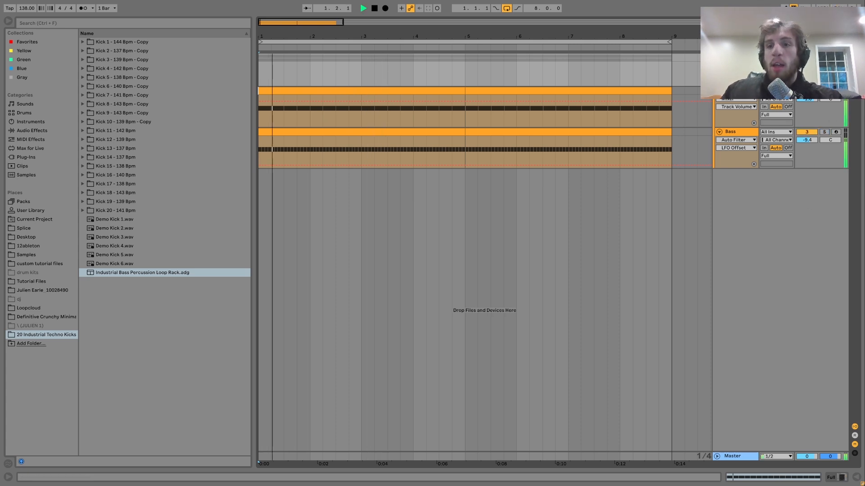
key(space)
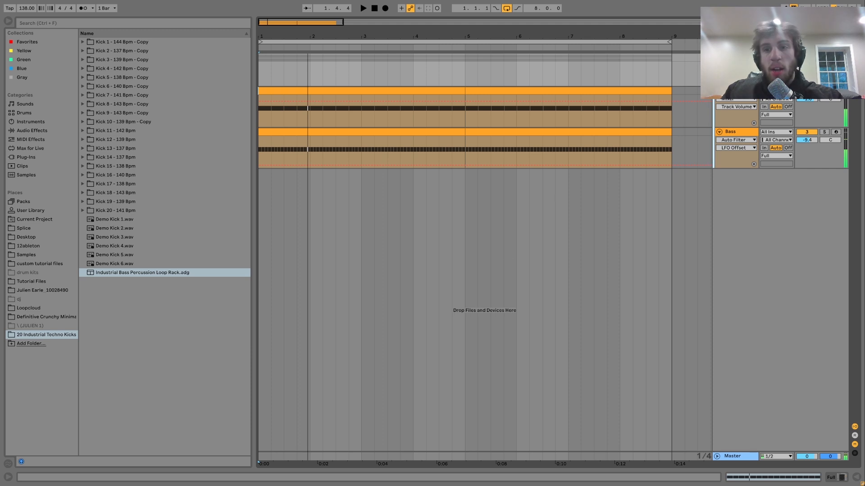
Show the device chain of the group holding the kick and bass, add a Saturator after its Compressor, and expand the Redux presets.
double_click(737, 58)
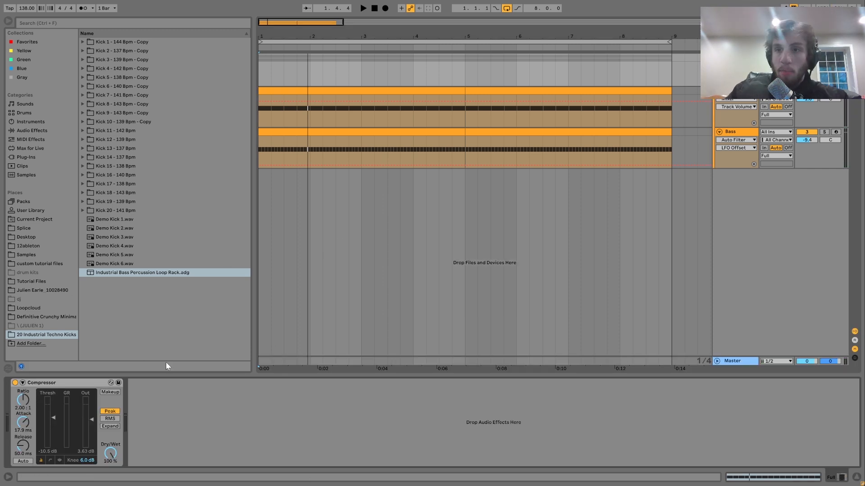
click(32, 130)
scroll(126, 308, down, 5)
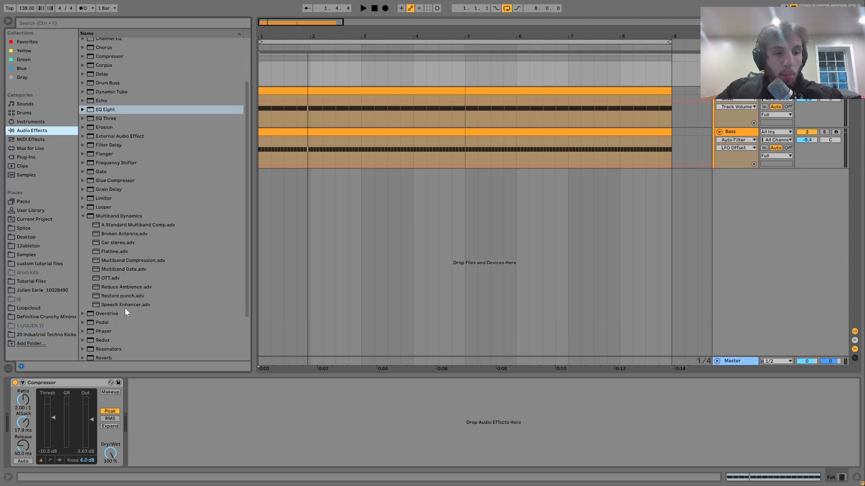
double_click(116, 312)
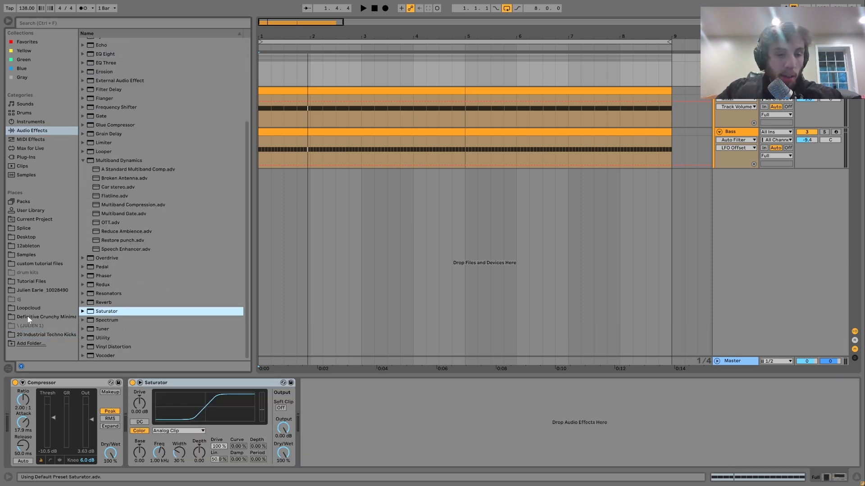
click(82, 286)
drag(79, 289, 66, 292)
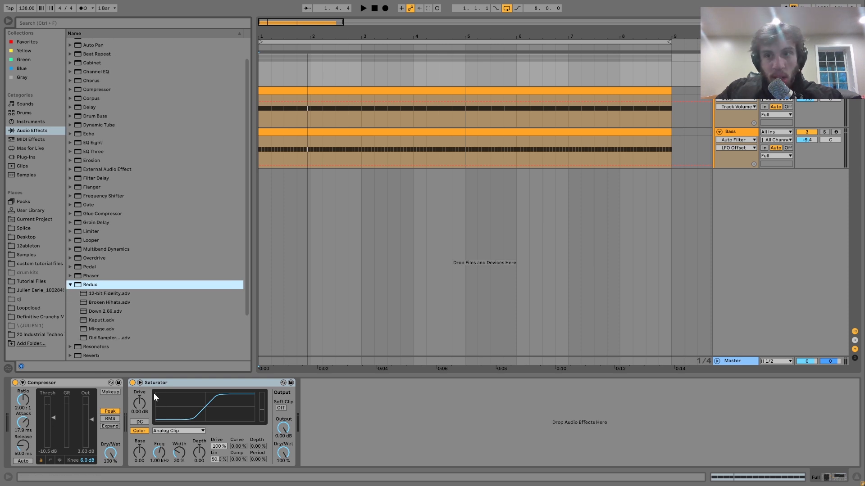
Audition the loop with the Saturator's Drive raised to 4.57 dB and delete the Saturator.
key(space)
mouse_move(145, 404)
mouse_down()
mouse_move(145, 389)
mouse_move(145, 398)
mouse_up()
key(space)
key(space)
key(space)
click(149, 381)
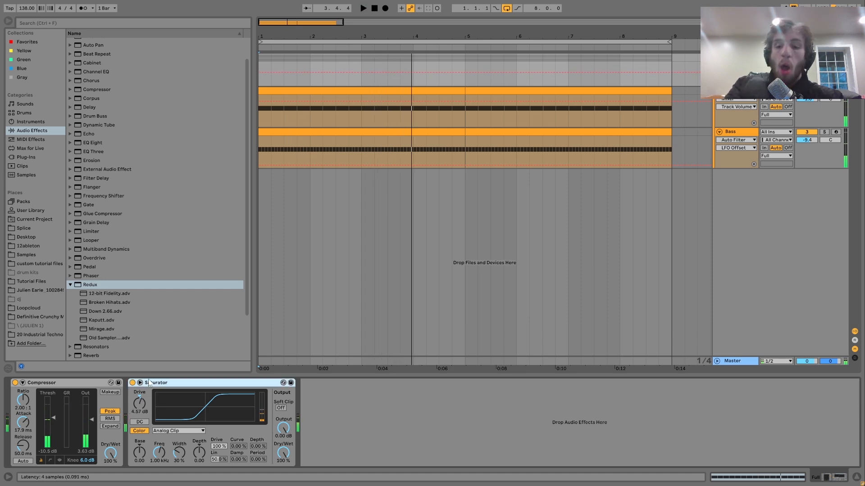
key(Delete)
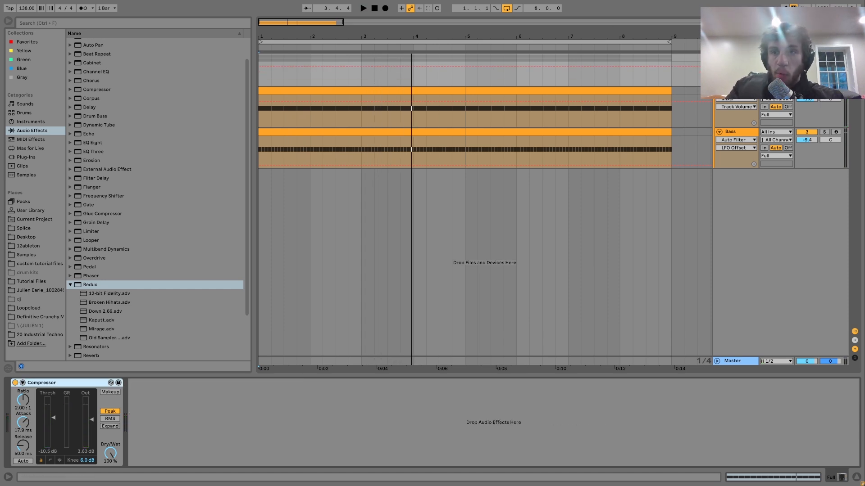
Compare the soloed kick with the soloed Bass through the group Compressor, and unsolo the Bass track.
click(824, 91)
key(space)
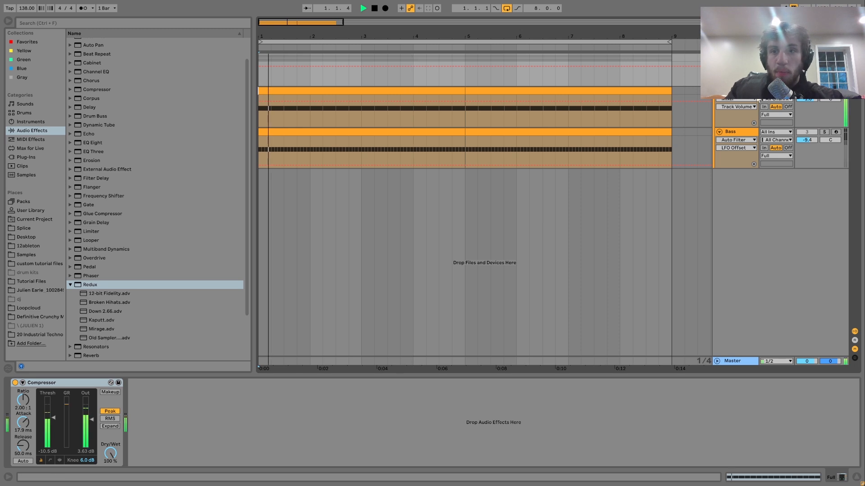
click(823, 132)
key(space)
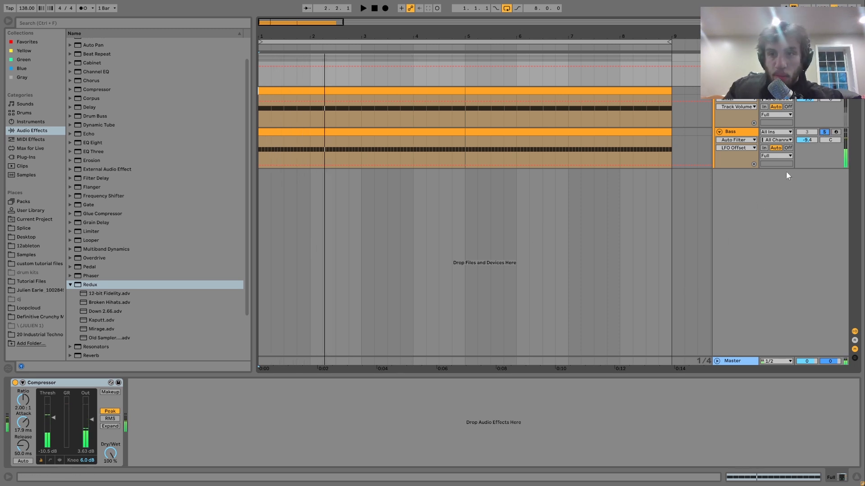
click(826, 134)
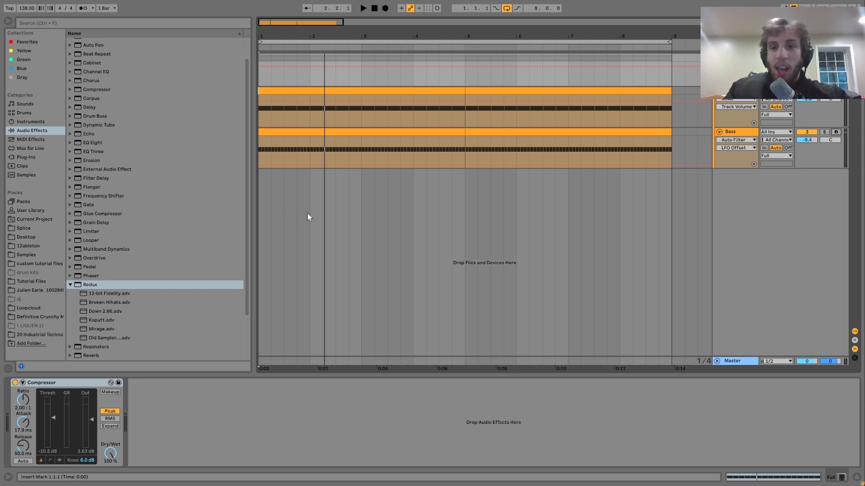
Try a different Bass track volume during playback with the group Compressor bypassed, undo the volume change, and re-enable the Compressor.
click(15, 384)
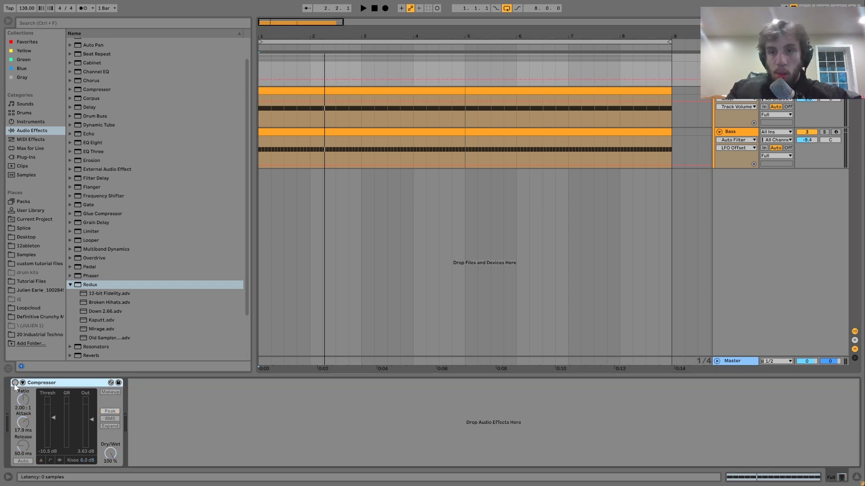
key(space)
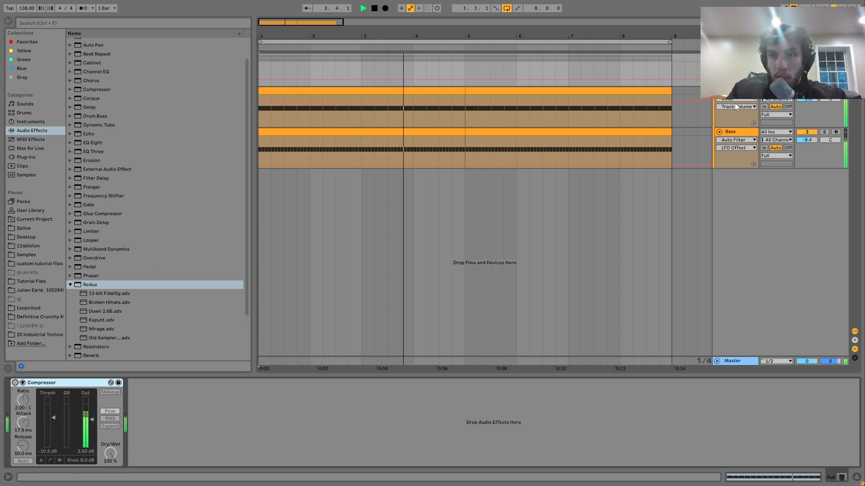
drag(809, 139, 809, 123)
key(space)
key(ctrl+z)
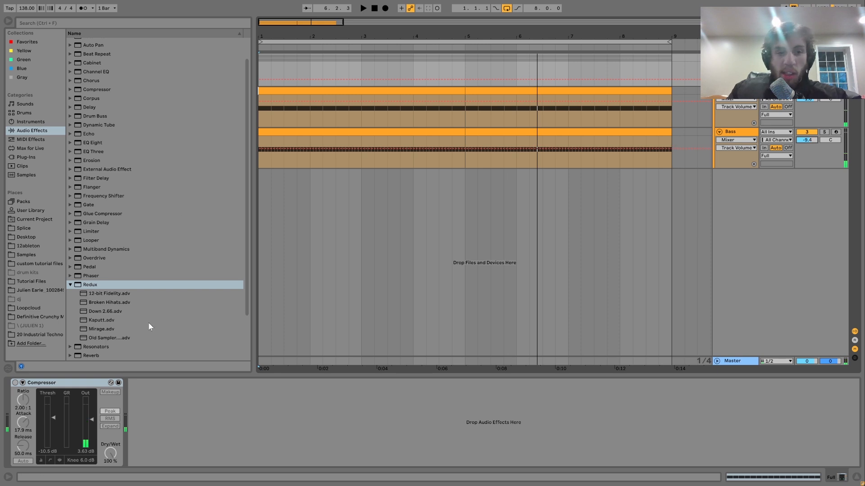
click(15, 383)
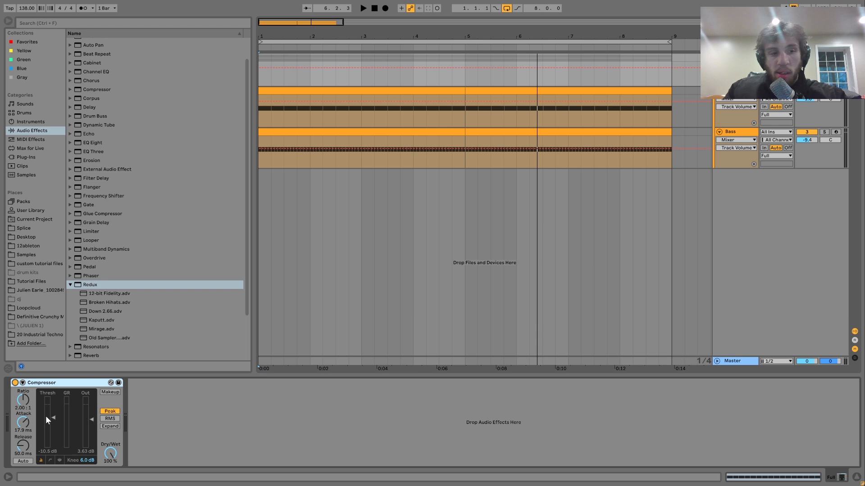
Play the kick and bass loop with the group Compressor active.
key(space)
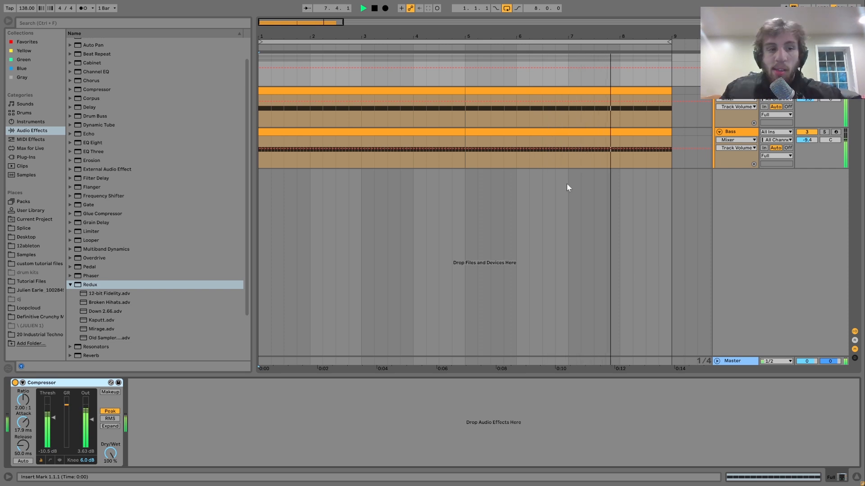
key(space)
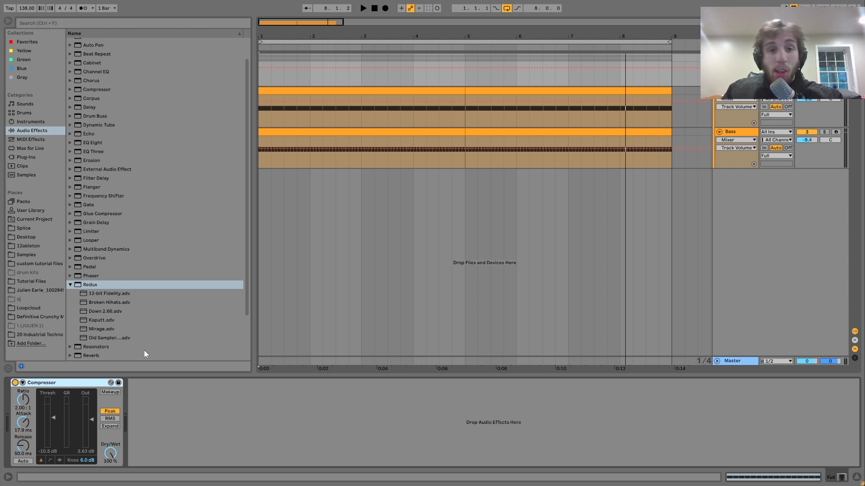
Try the kick's Simpler in 1-Shot mode with an 81.2 ms Fade In, reset the fade, and return to Classic mode.
click(728, 100)
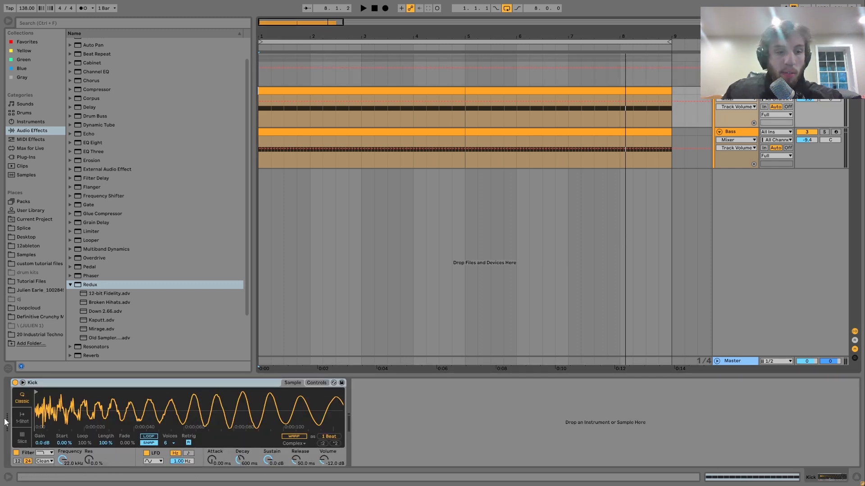
key(space)
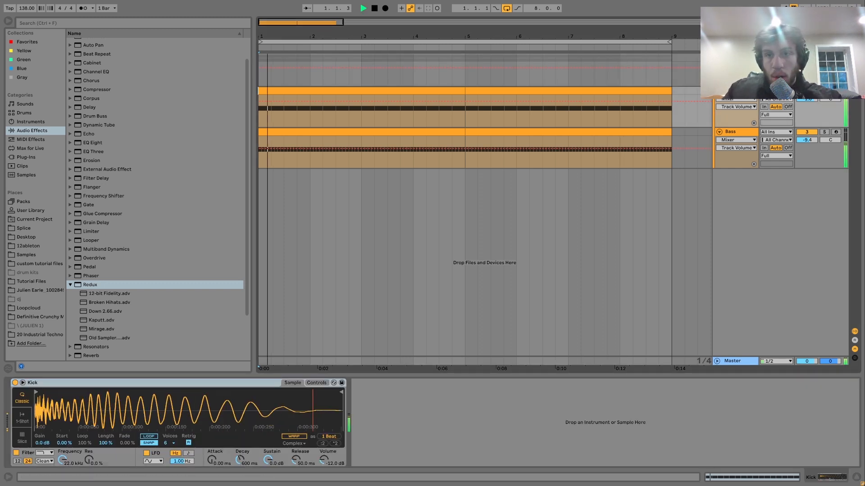
click(18, 419)
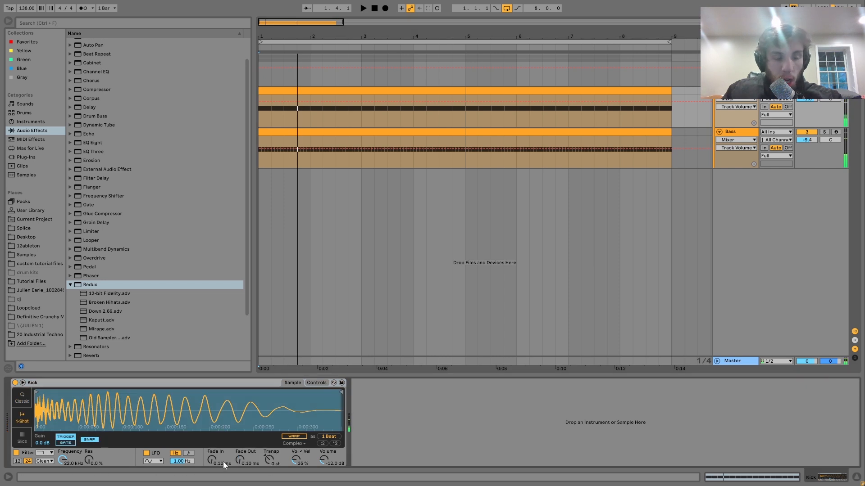
drag(211, 459, 212, 446)
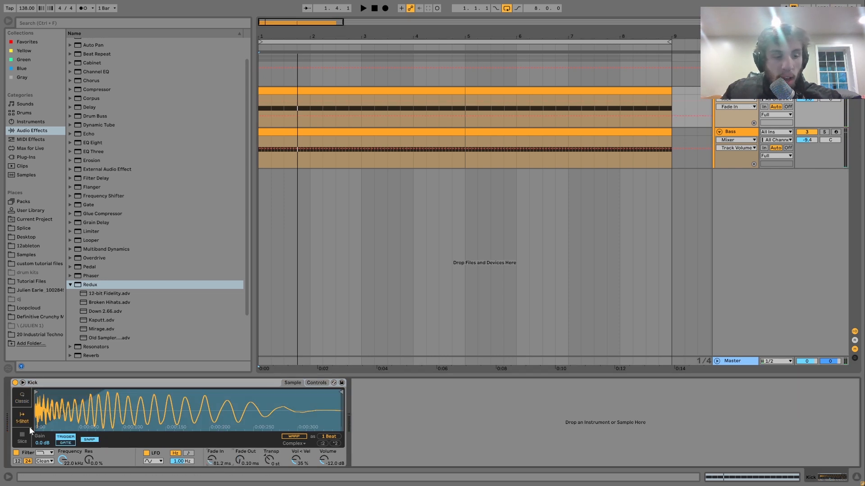
double_click(214, 462)
click(26, 394)
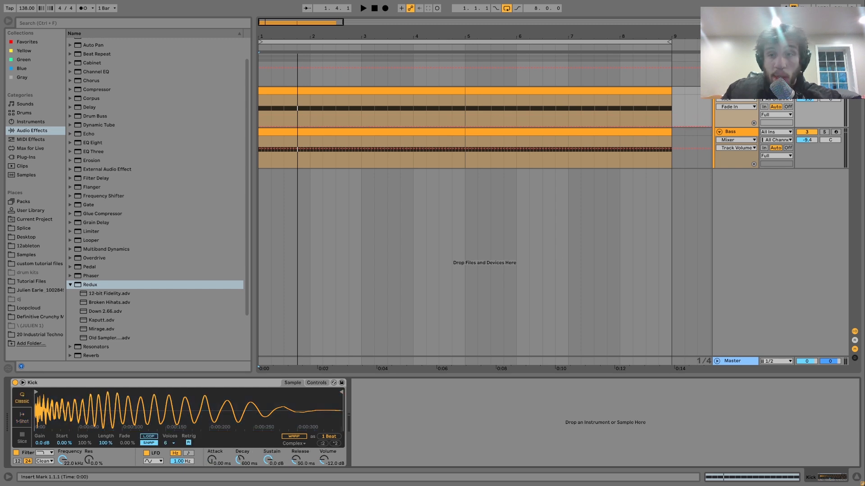
Play the kick and bass loop from the start with the group's Compressor in view.
click(685, 288)
key(space)
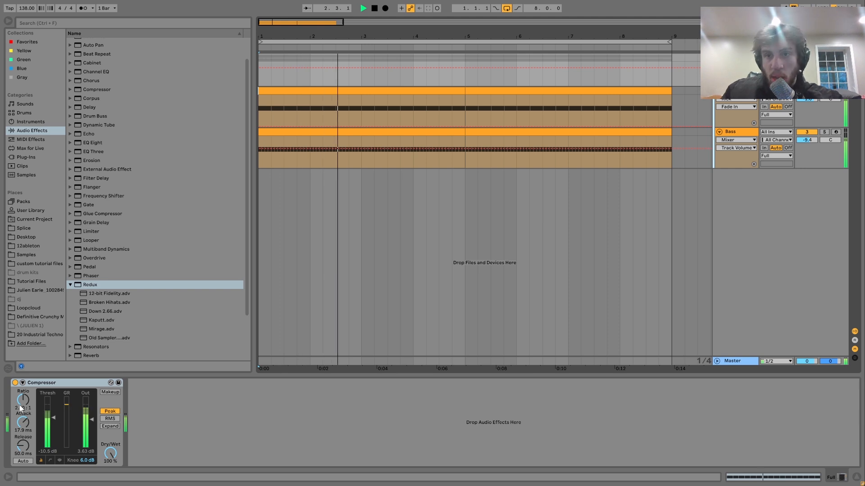
key(space)
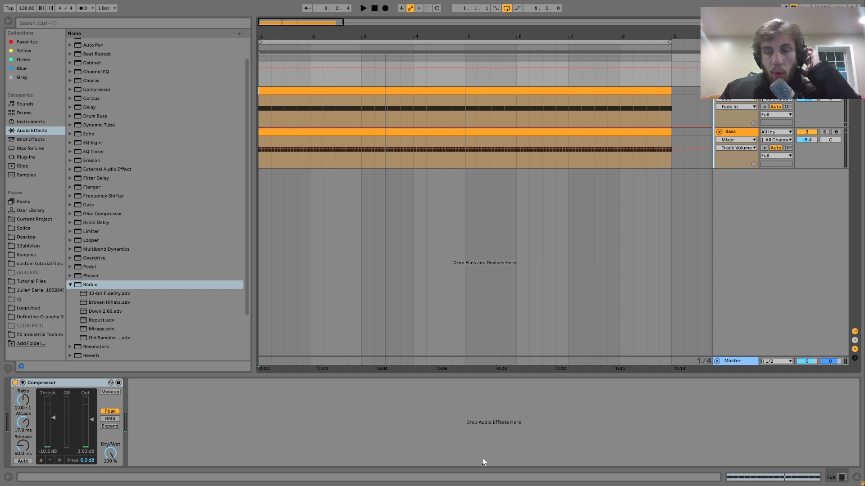
key(space)
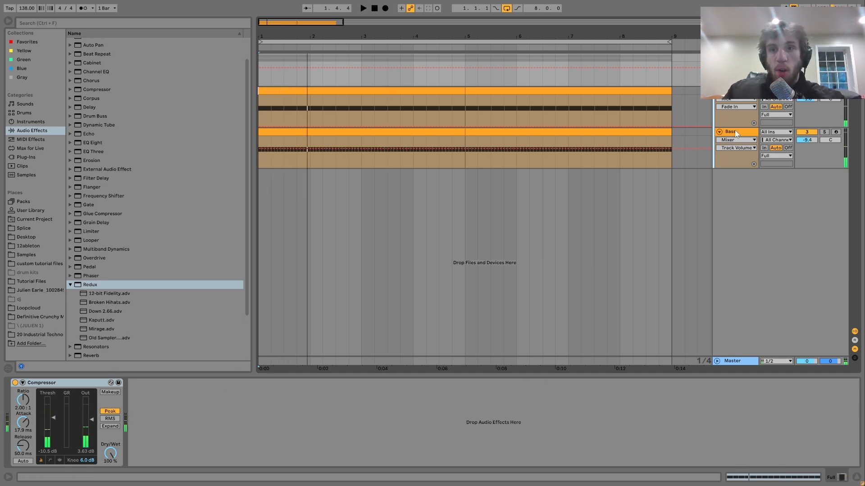
Play the soloed kick track with its Simpler in view.
click(734, 91)
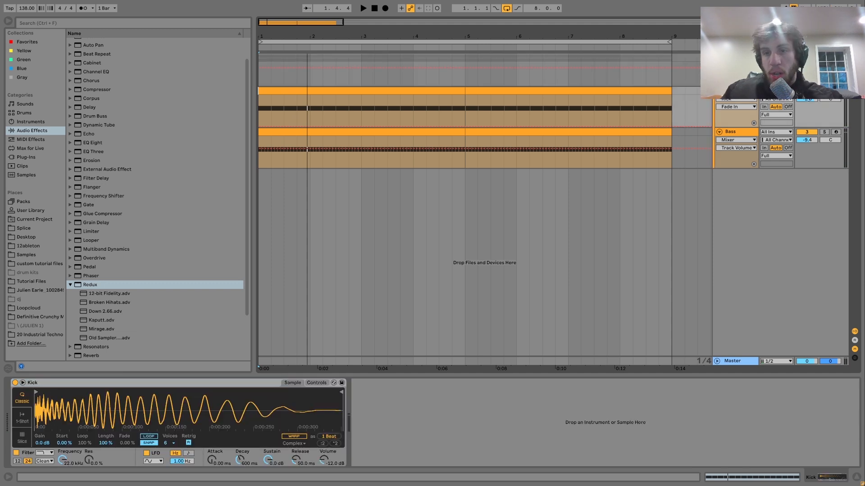
key(space)
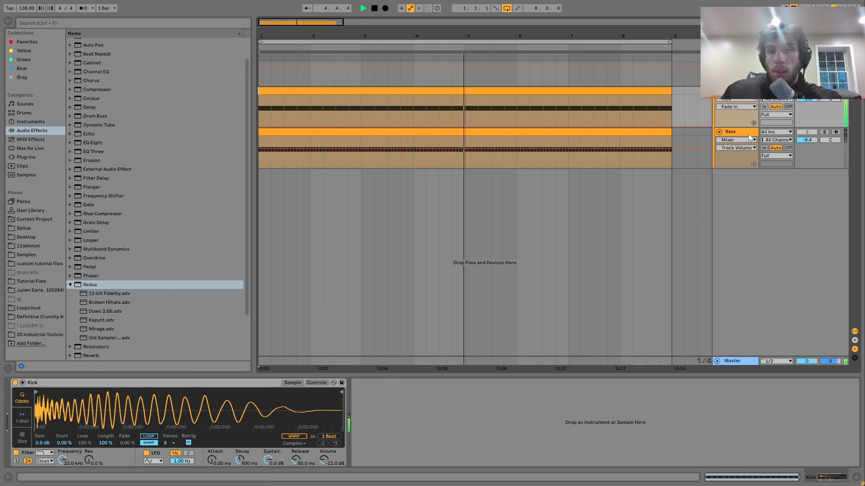
key(space)
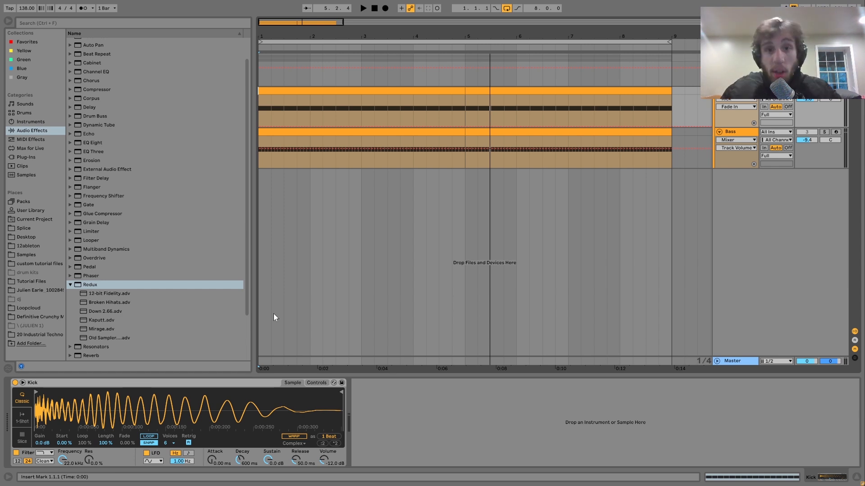
key(space)
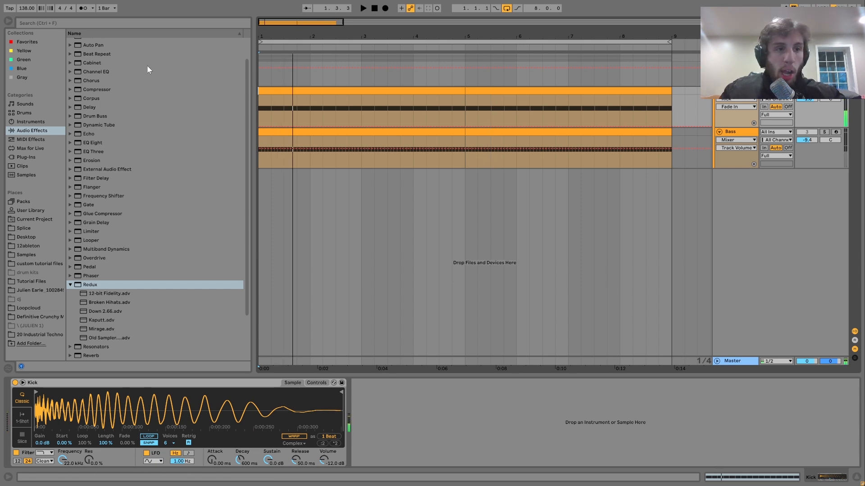
Add an EQ Three after the kick's Simpler, group both devices into an Instrument Rack, and switch off the EQ's low band.
drag(95, 152, 285, 381)
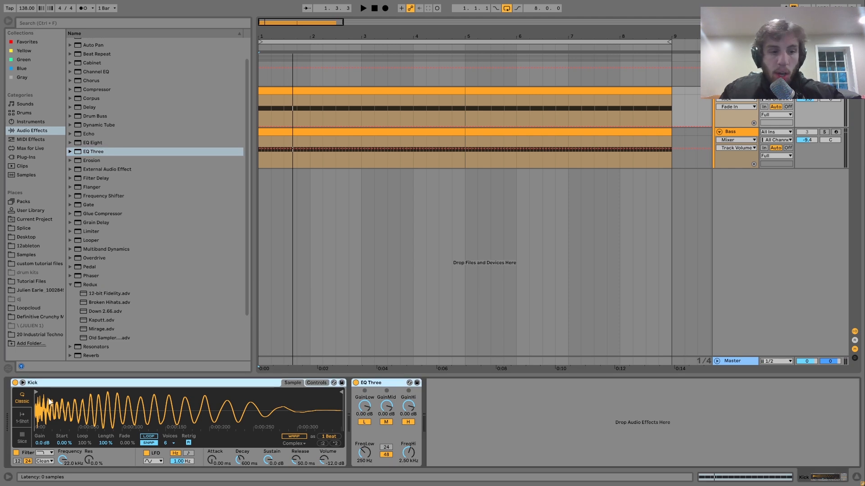
key(ctrl+g)
click(365, 423)
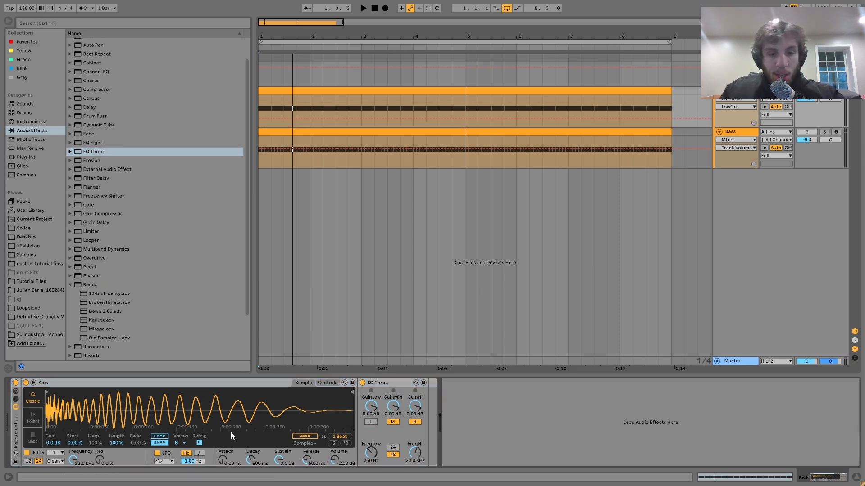
Duplicate the Kick chain in the rack's chain list and set the copy's EQ Three to pass only the low band.
click(15, 399)
click(47, 409)
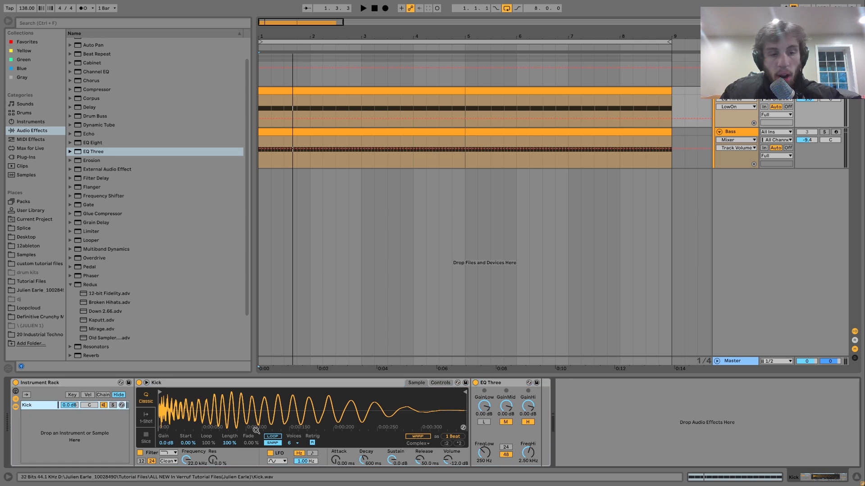
key(ctrl+d)
click(489, 421)
click(501, 422)
click(527, 422)
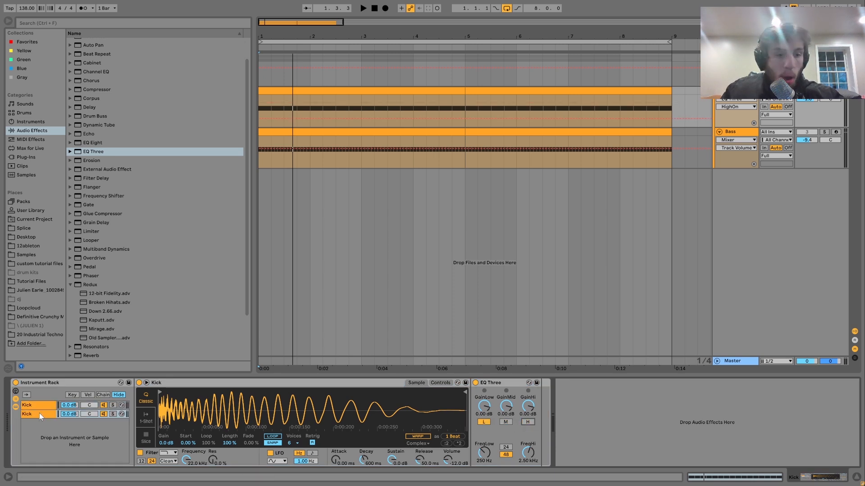
Delete the duplicated Kick chain, ungroup the Instrument Rack, and remove the EQ Three from the kick track.
key(Delete)
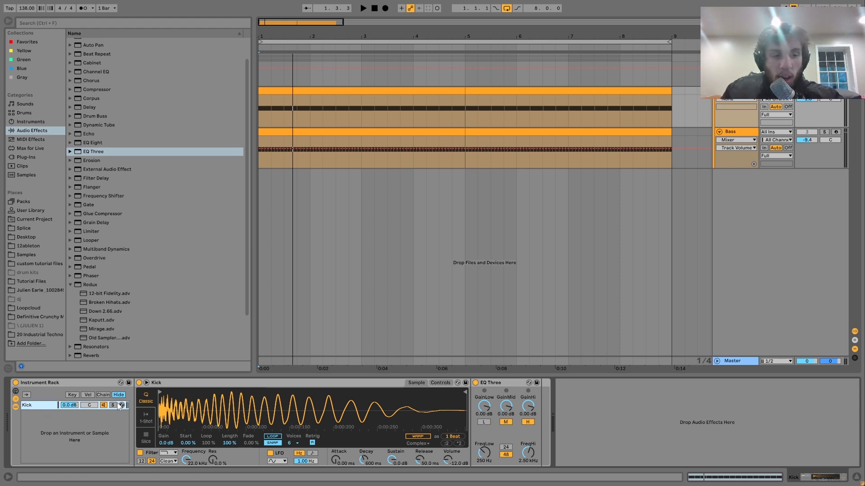
click(69, 384)
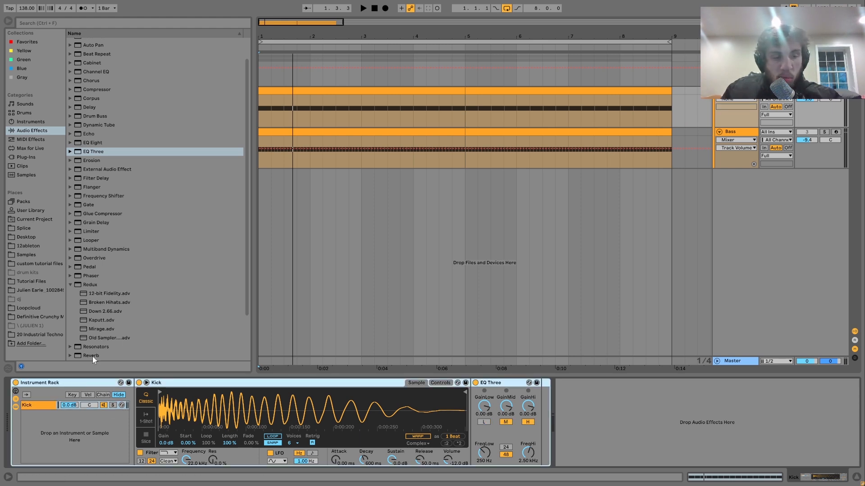
double_click(88, 382)
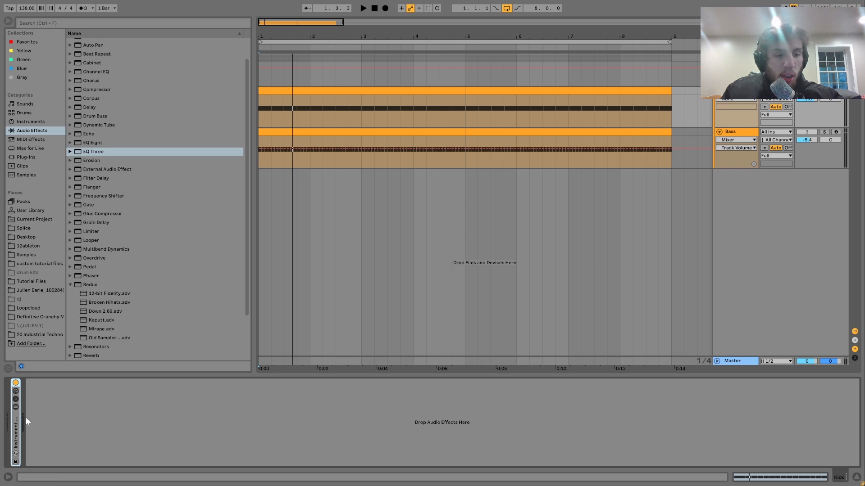
key(ctrl+shift+g)
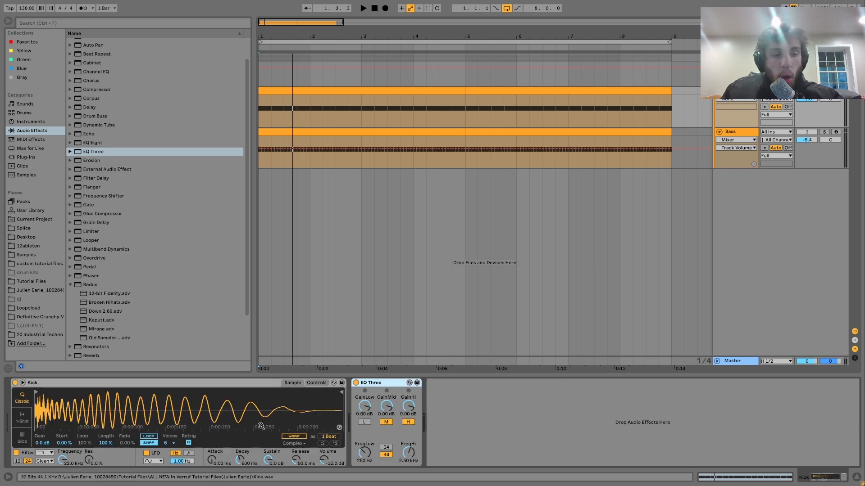
key(Delete)
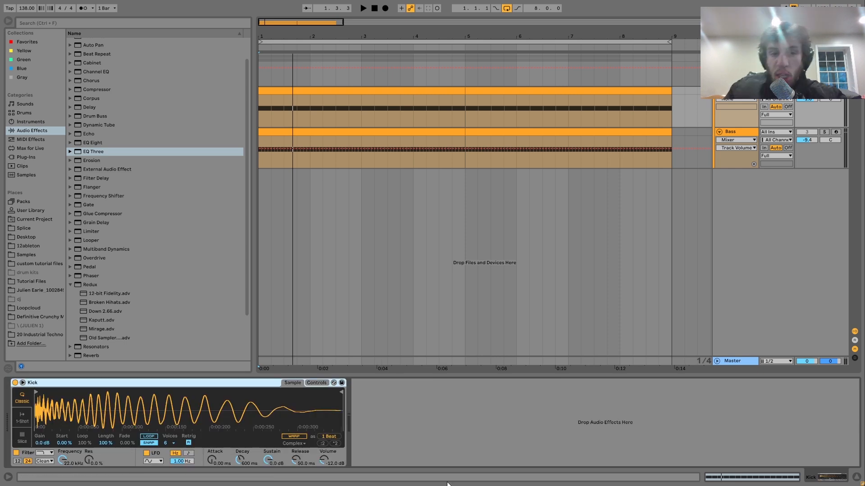
Play the soloed kick again with only the Simpler on the track.
key(space)
key(space)
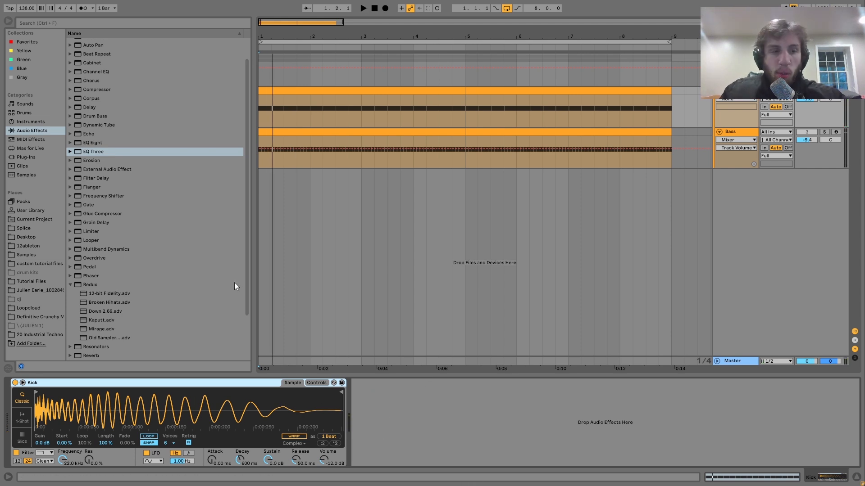
key(space)
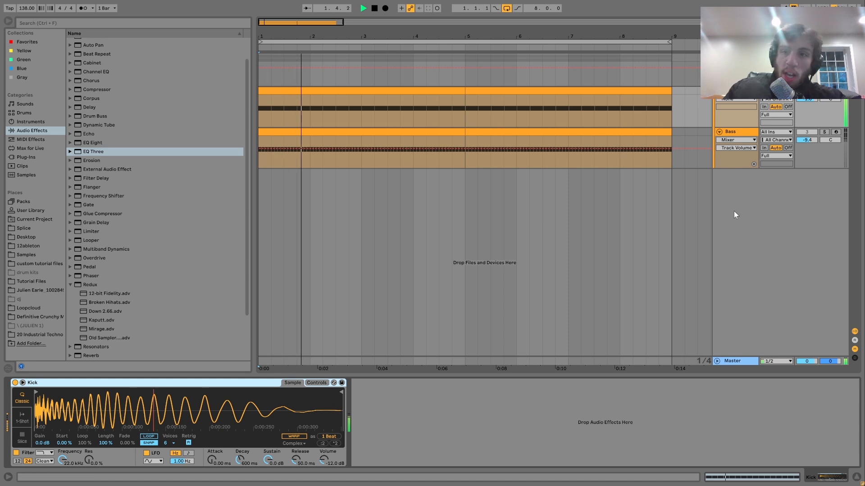
key(space)
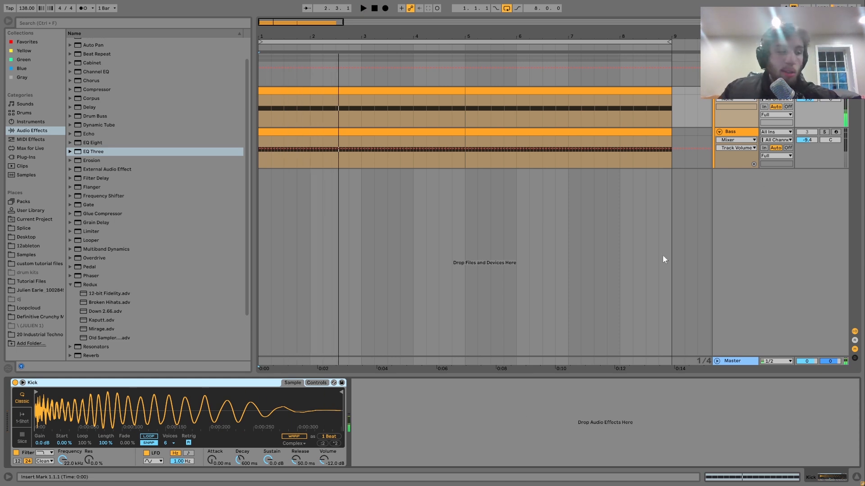
Solo the Bass track, show its device chain, and play it.
click(824, 132)
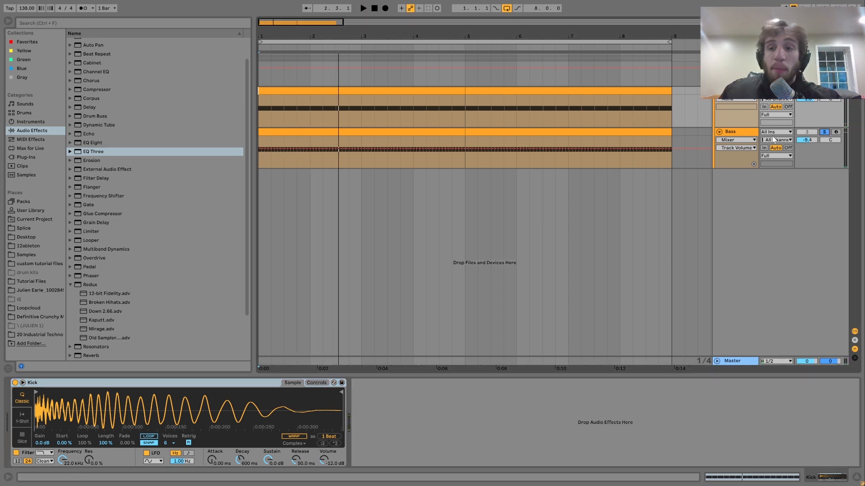
key(space)
click(735, 131)
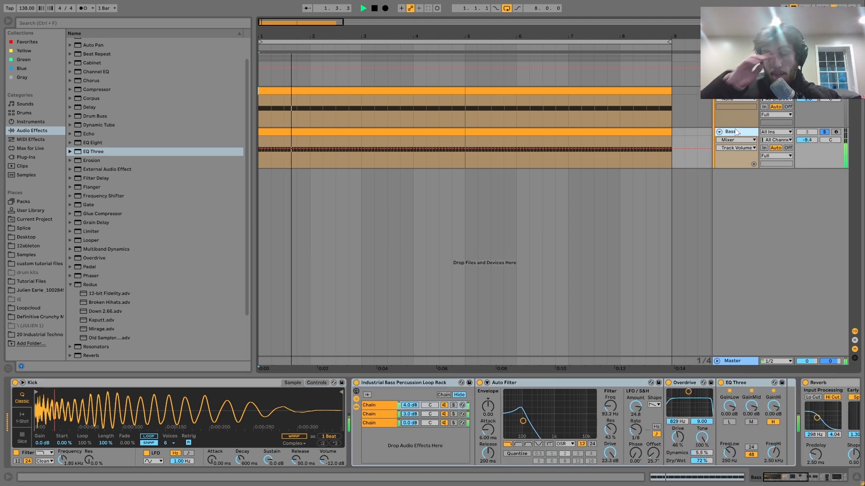
key(space)
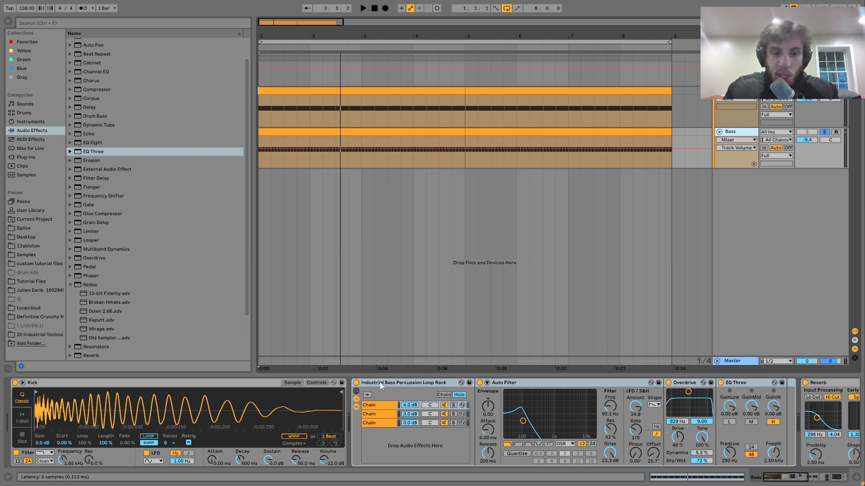
Bypass the Industrial Bass Percussion Loop Rack and the Reverb on the Bass track while playing it.
click(356, 383)
key(space)
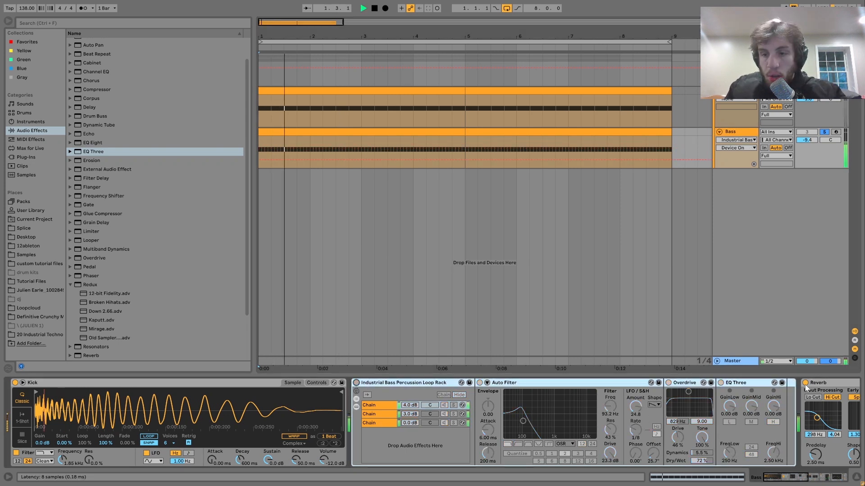
click(805, 383)
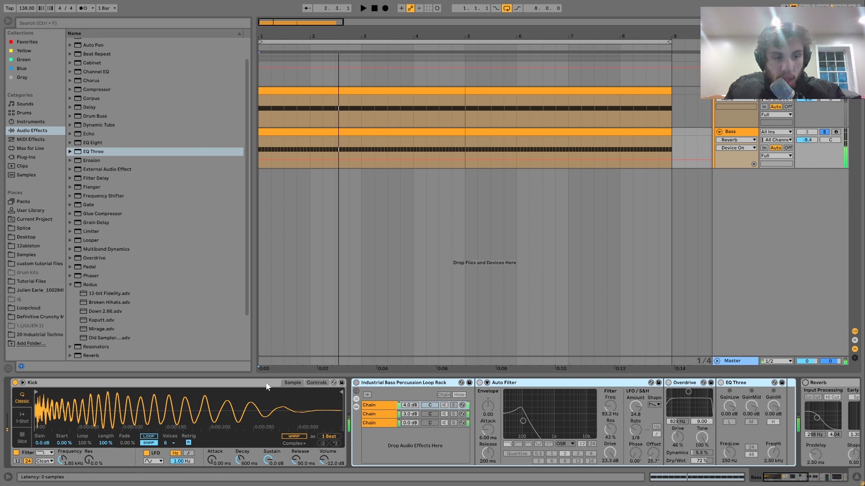
Show the filter and envelope controls of the Bass track's Simpler and play the unprocessed bass.
click(317, 383)
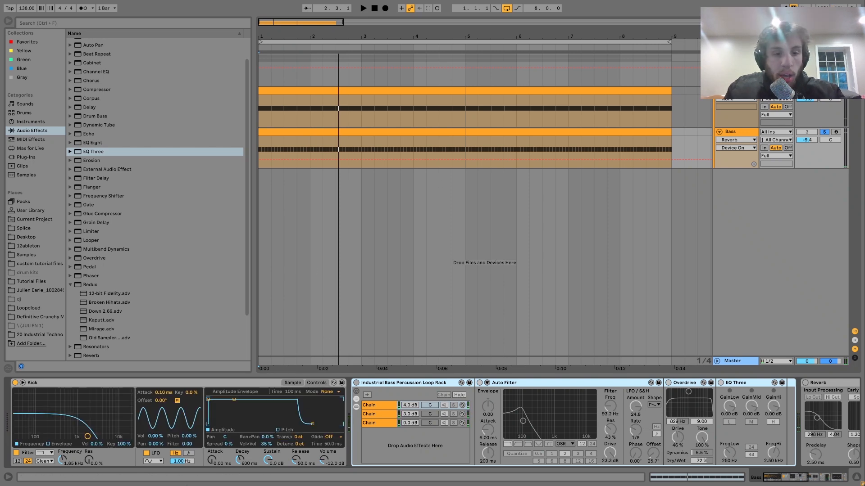
key(space)
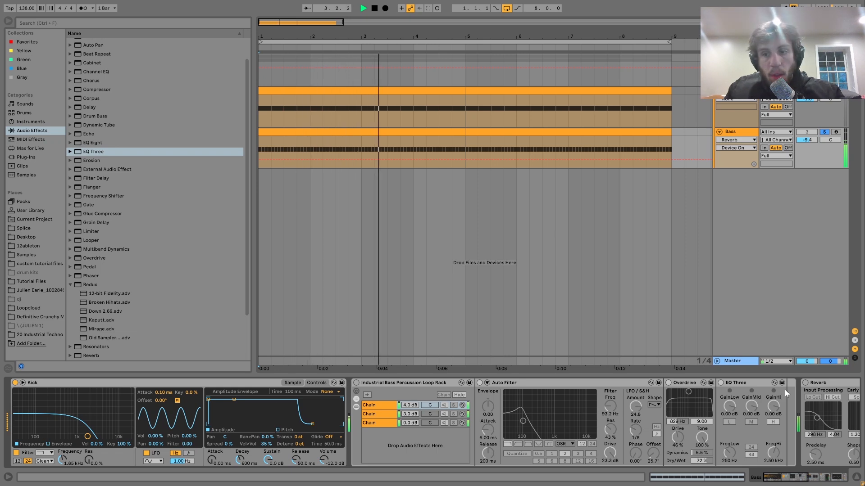
key(space)
Compare the unprocessed bass together with the kick and on its own by unsoloing and re-soloing the Bass track.
click(824, 132)
key(space)
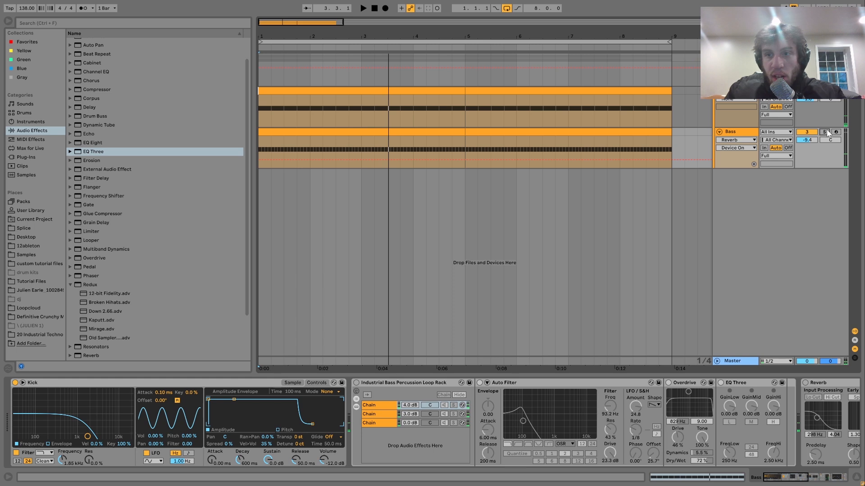
click(824, 133)
key(space)
Re-enable the Reverb and the Industrial Bass Percussion Loop Rack on the Bass track and play the processed bass.
click(805, 387)
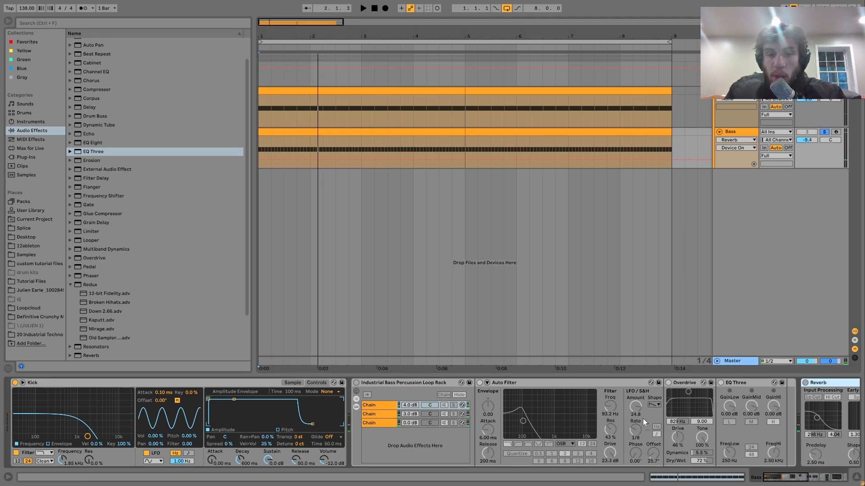
click(806, 383)
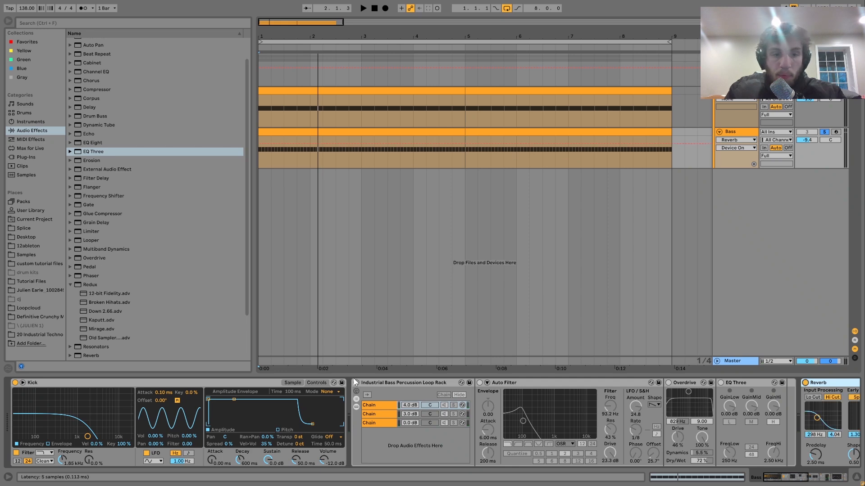
click(355, 383)
key(space)
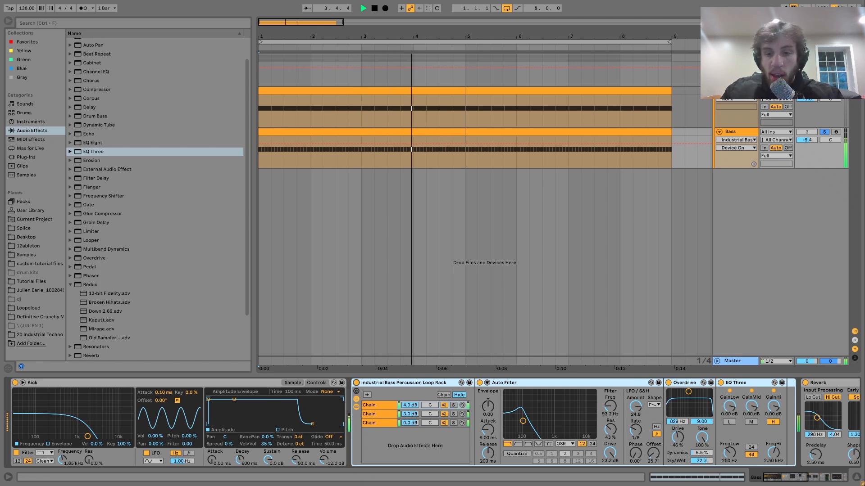
Open the bass rack's 3.0 dB chain and try different Gain and Dry/Wet amounts on its Amp.
click(378, 405)
click(378, 414)
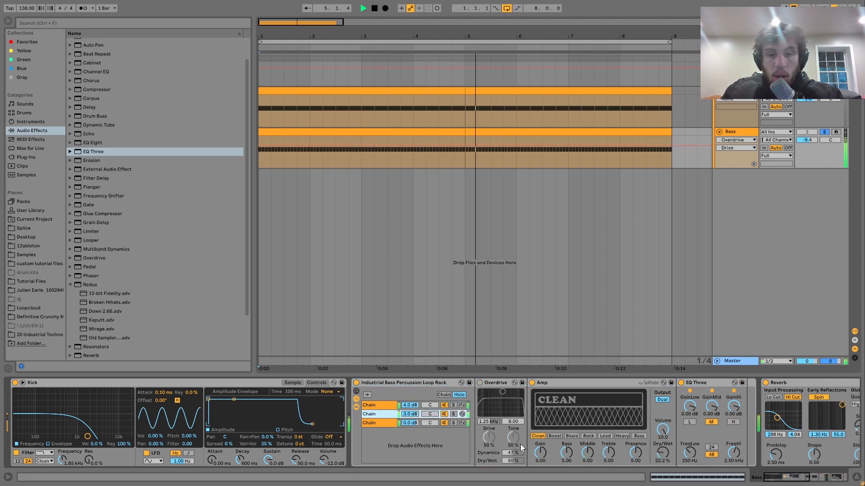
drag(540, 452, 540, 439)
drag(663, 453, 662, 401)
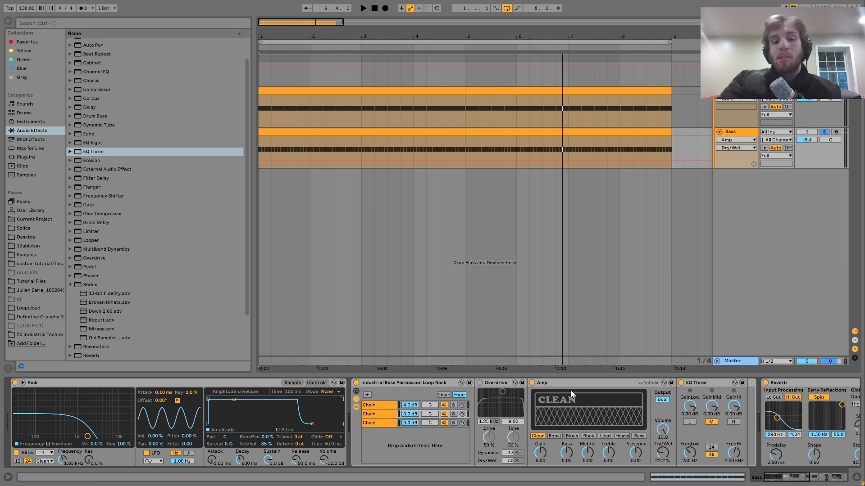
Compare the soloed bass with the Overdrive in the 3.0 dB chain switched on and off.
key(space)
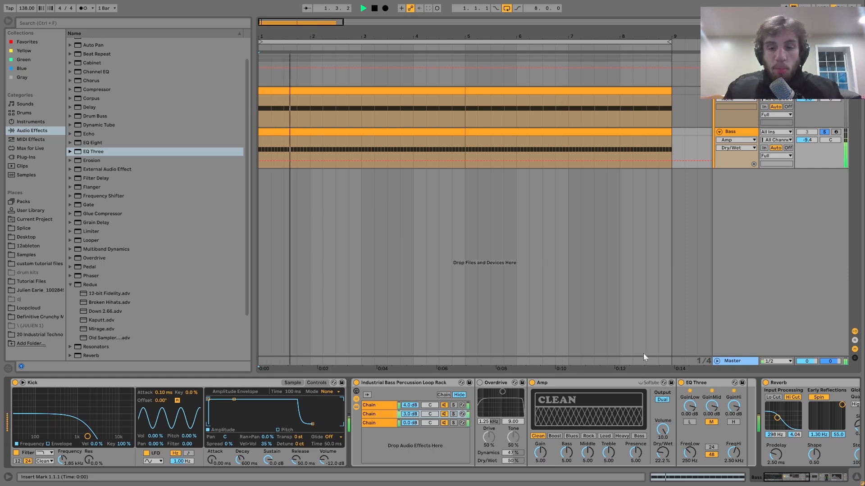
click(479, 385)
click(480, 383)
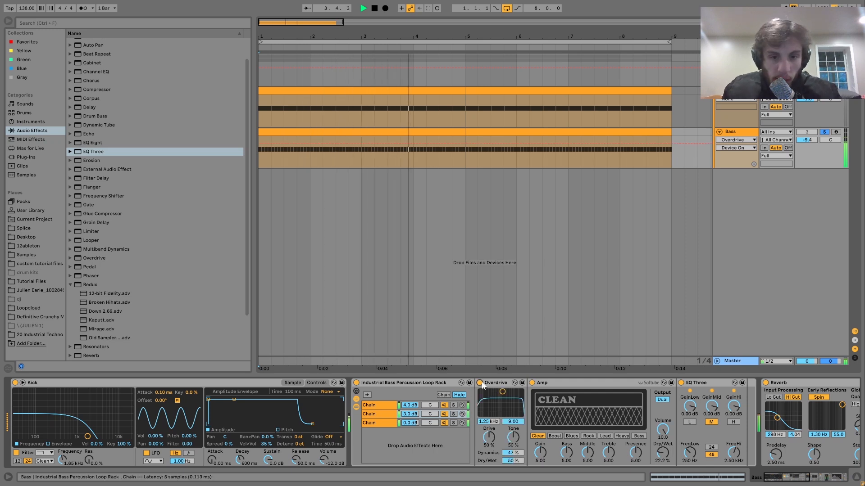
click(480, 383)
key(space)
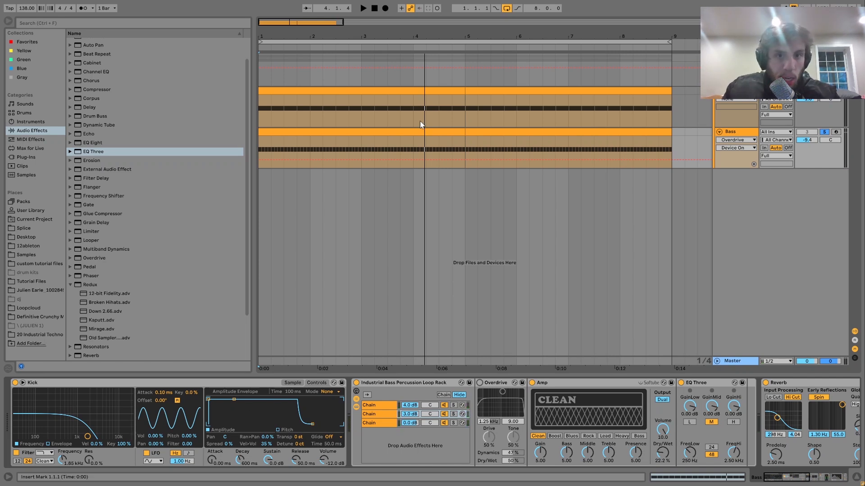
Compare the bass with the Kick sampler's filter off and on, and set the filter to 2.29 kHz with 10 % resonance.
key(space)
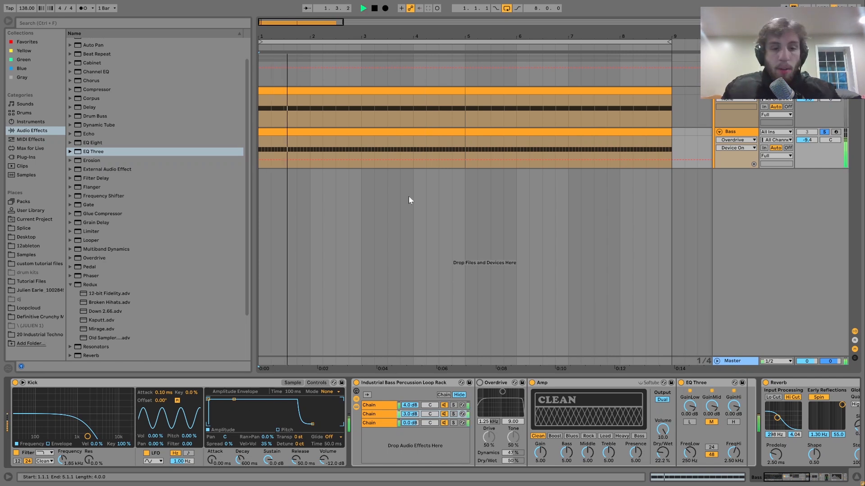
click(16, 453)
click(16, 453)
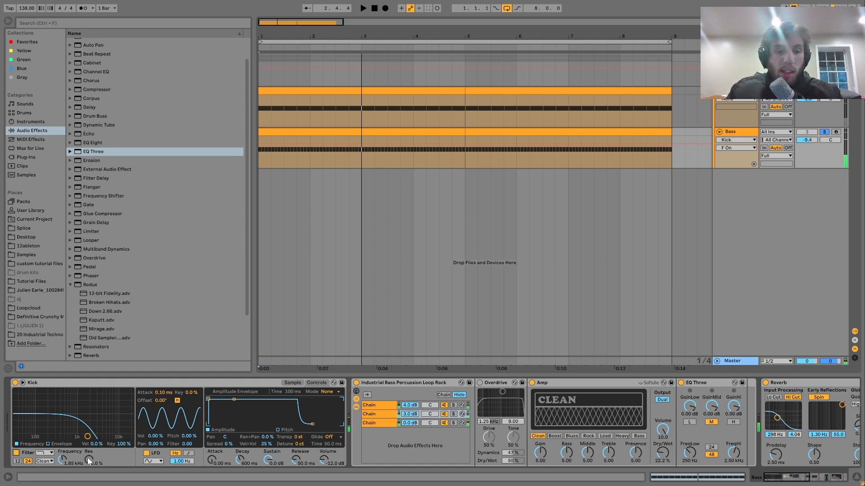
mouse_move(87, 436)
mouse_down()
mouse_move(53, 413)
mouse_move(92, 433)
mouse_up()
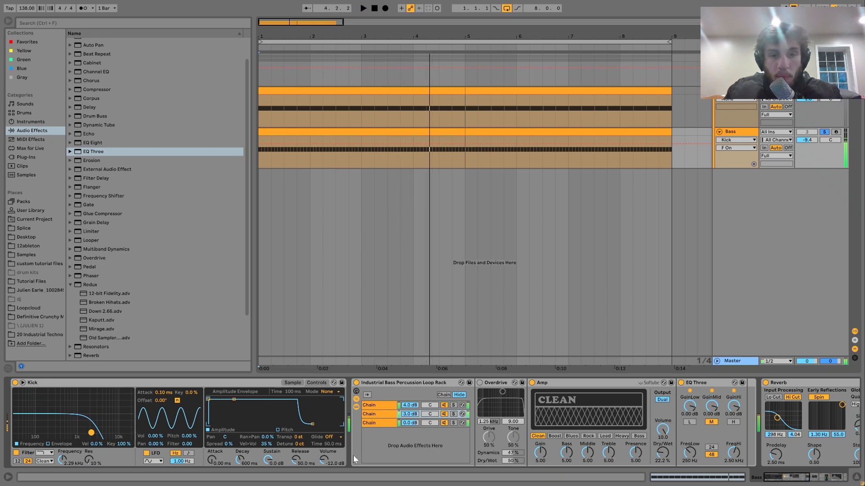
scroll(549, 462, right, 2)
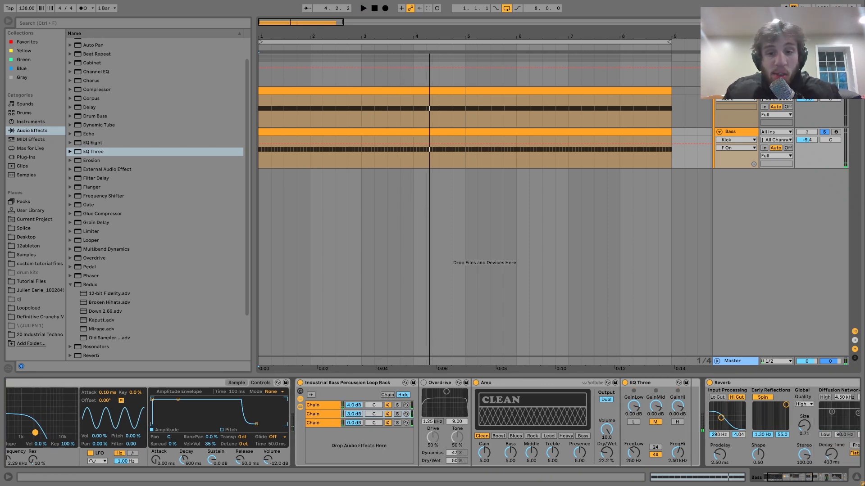
Open the 20 Industrial Techno folder and play the bass rack's 4.0 dB chain soloed, with its Overdrive Drive at 52 %.
click(41, 332)
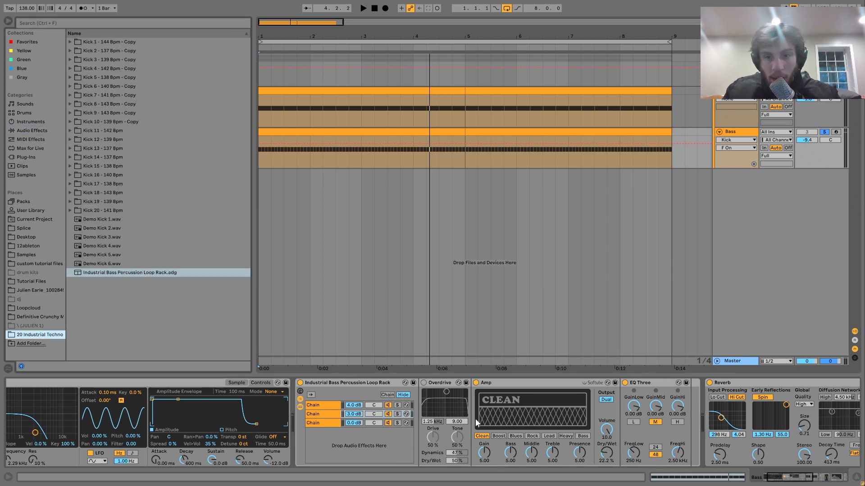
click(316, 406)
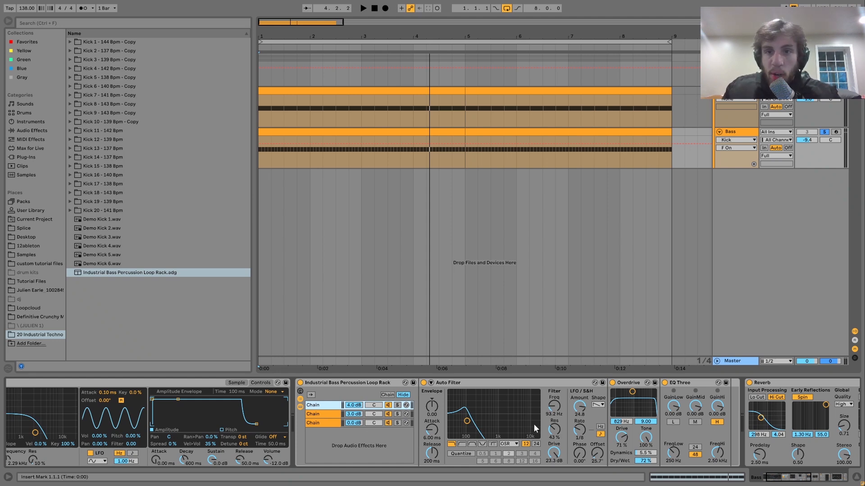
click(399, 407)
key(space)
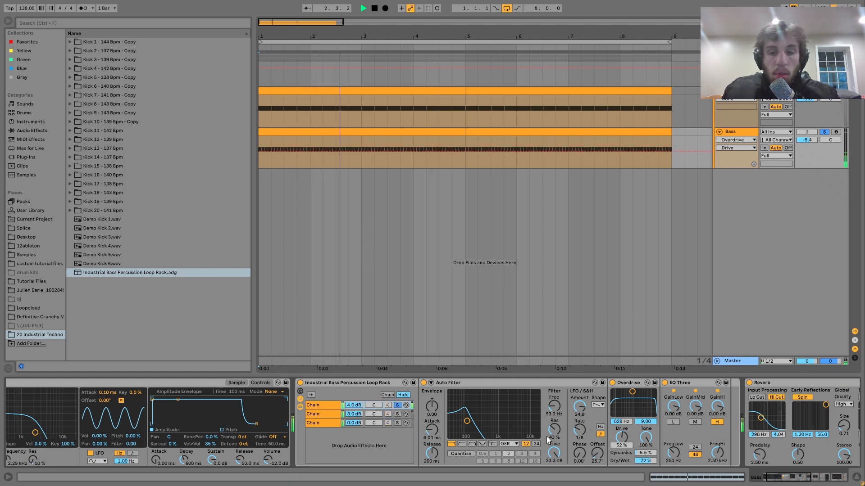
Audition the rack's 3.0 dB and 0.0 dB chains by soloing each, and return the solo to the 4.0 dB chain.
click(398, 414)
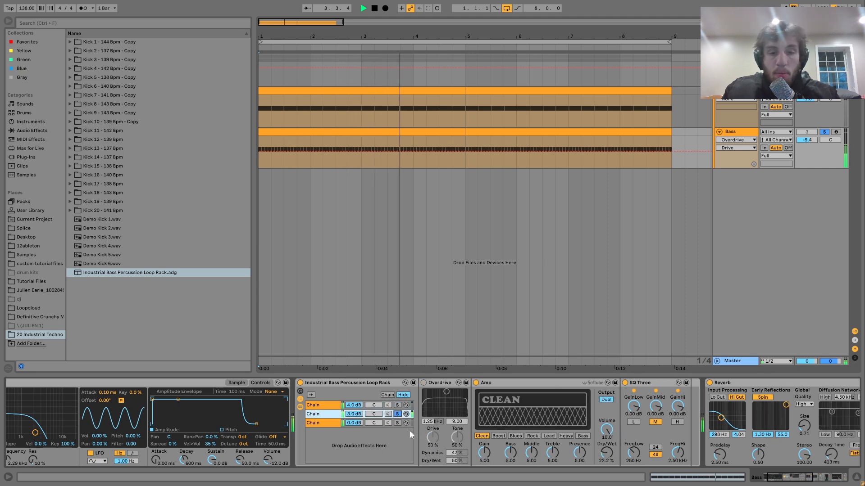
click(396, 423)
key(space)
click(397, 405)
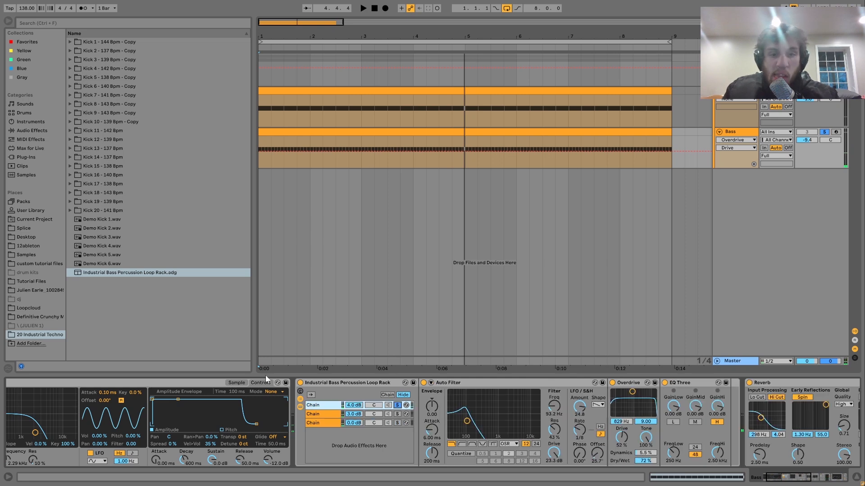
Bypass the Industrial Bass Percussion Loop Rack and try a single Overdrive with 78 % Drive and 100 % Dry/Wet in front of it.
click(300, 383)
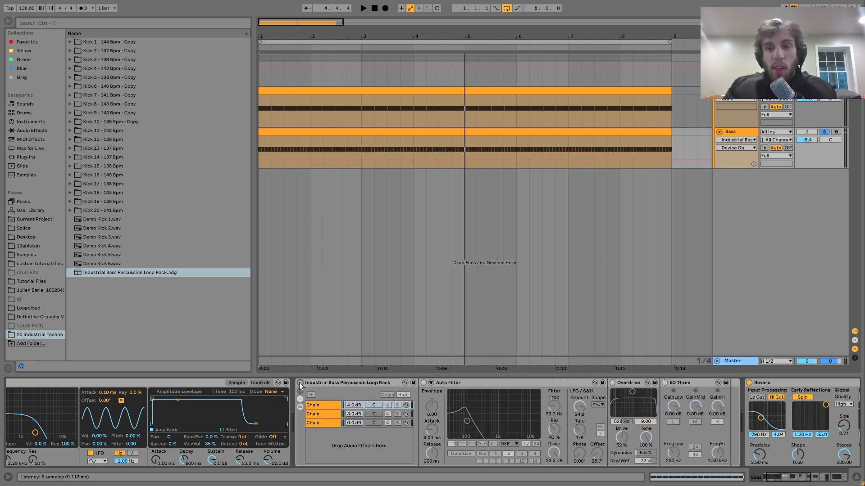
click(31, 130)
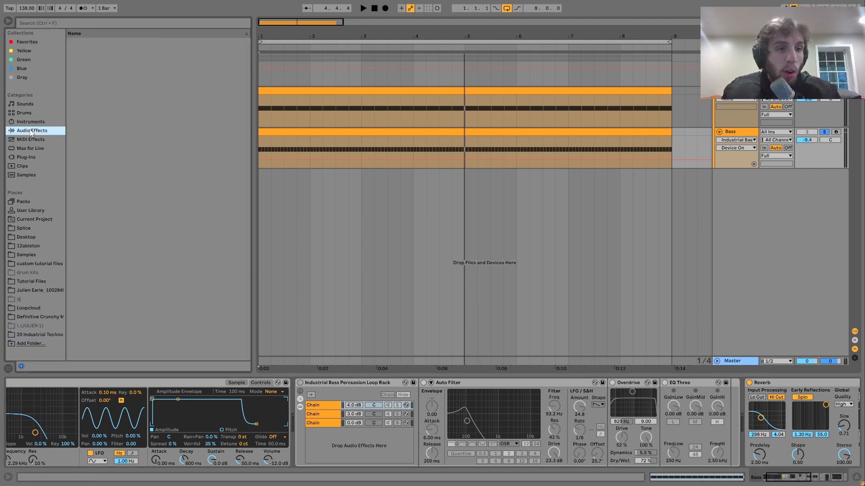
scroll(117, 270, down, 2)
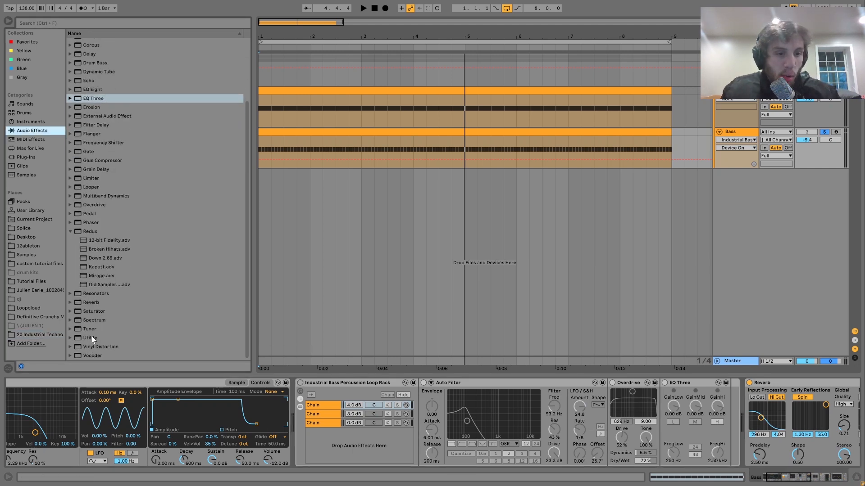
click(90, 206)
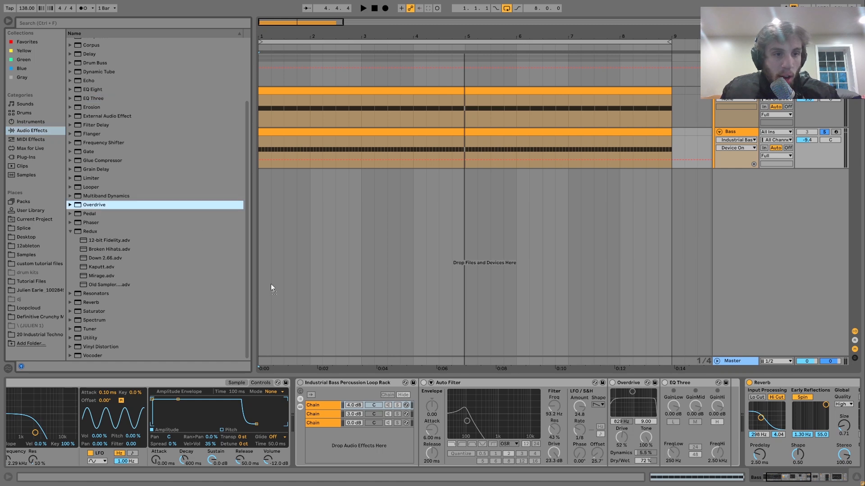
drag(303, 408, 303, 408)
key(space)
drag(313, 439, 316, 382)
click(316, 383)
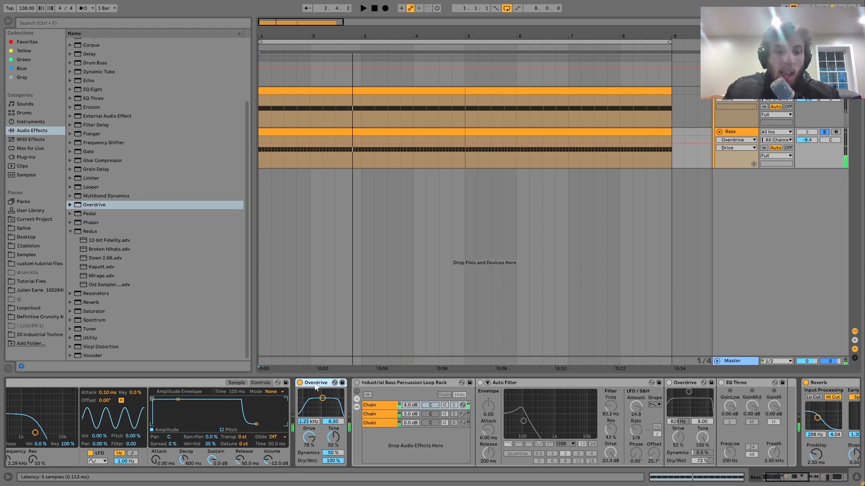
Delete the added Overdrive and compare the bass with the Industrial Bass Percussion Loop Rack switched on and off.
key(Delete)
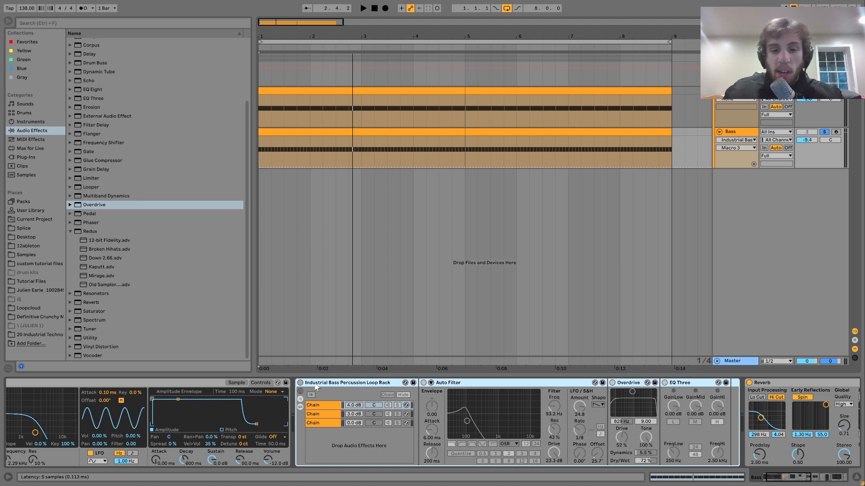
click(300, 383)
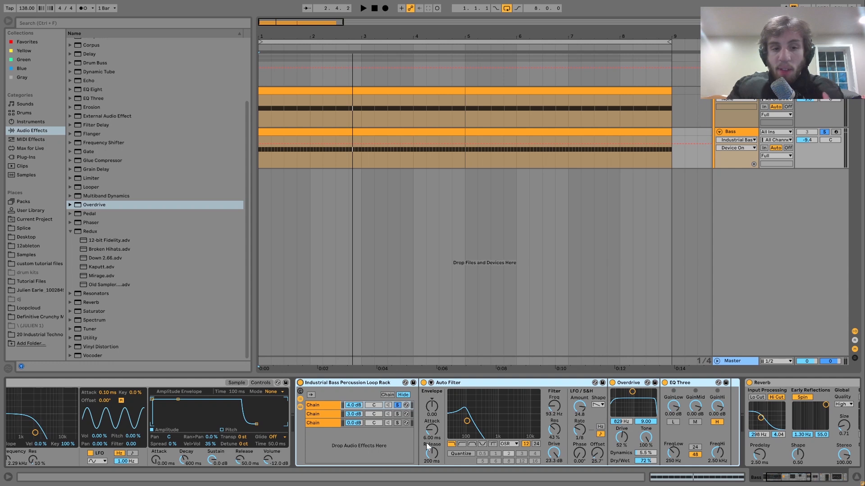
click(300, 384)
scroll(237, 428, left, 3)
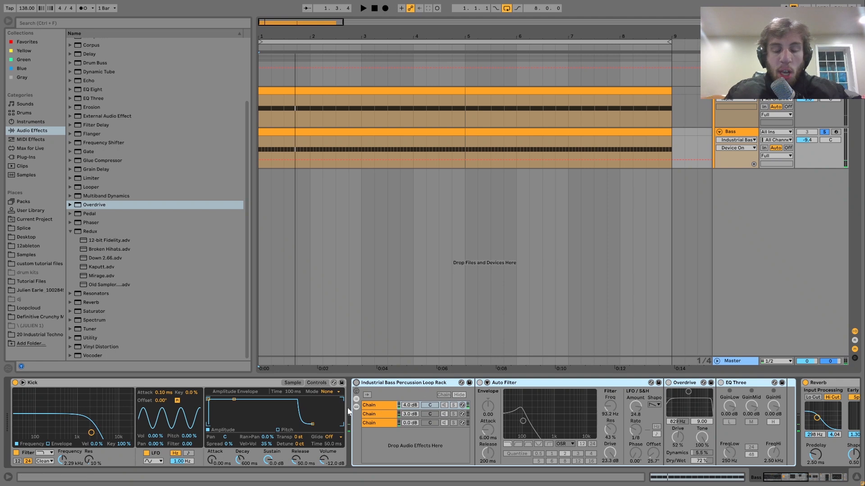
click(356, 383)
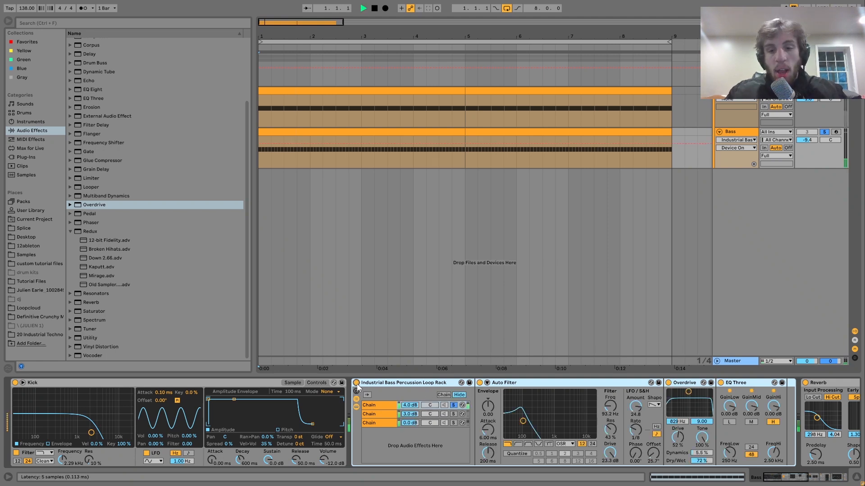
Unsolo the 4.0 dB chain and try Boost, Blues and Rock on the 3.0 dB chain's Amp, raising its Dry/Wet to 38.9 %.
click(454, 406)
key(space)
click(371, 414)
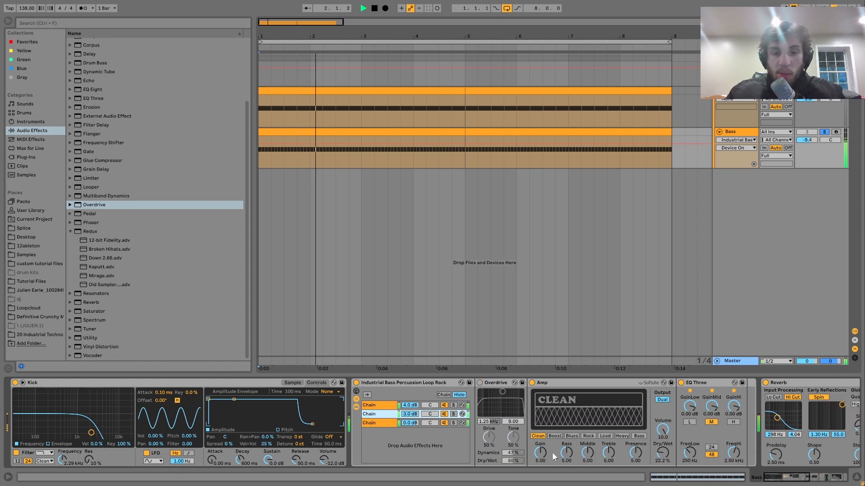
click(555, 435)
click(571, 436)
click(586, 435)
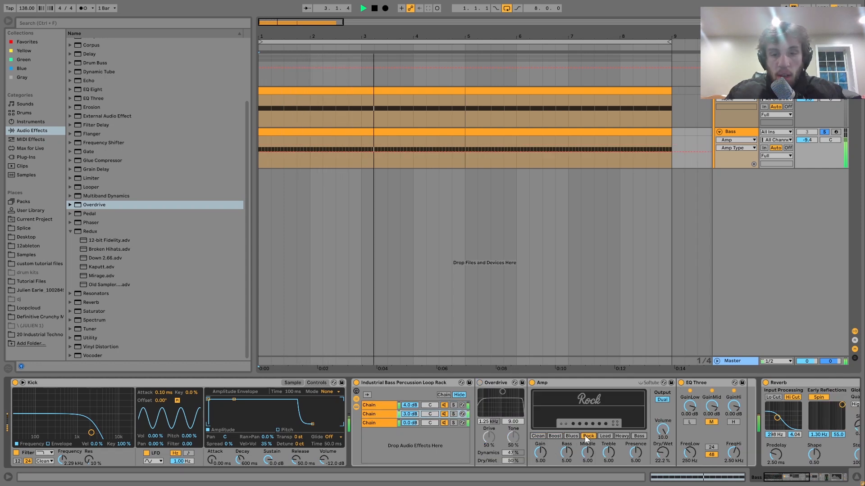
drag(660, 452, 660, 444)
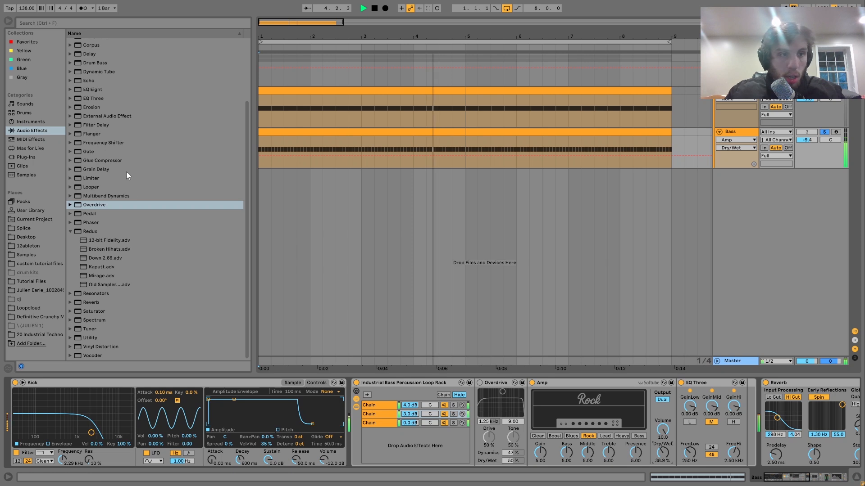
Try a Ping Pong Delay before the Amp with time 2, 20 % feedback and 37 % Dry/Wet, and delete it after listening.
drag(87, 55, 555, 415)
key(space)
drag(684, 453, 684, 459)
key(space)
key(space)
drag(558, 453, 557, 469)
click(568, 406)
click(579, 407)
key(space)
click(675, 427)
key(space)
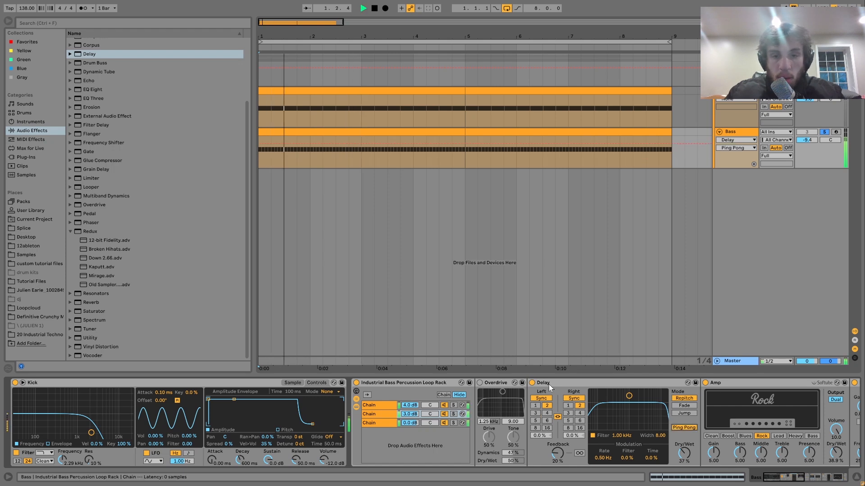
click(650, 386)
key(space)
key(Delete)
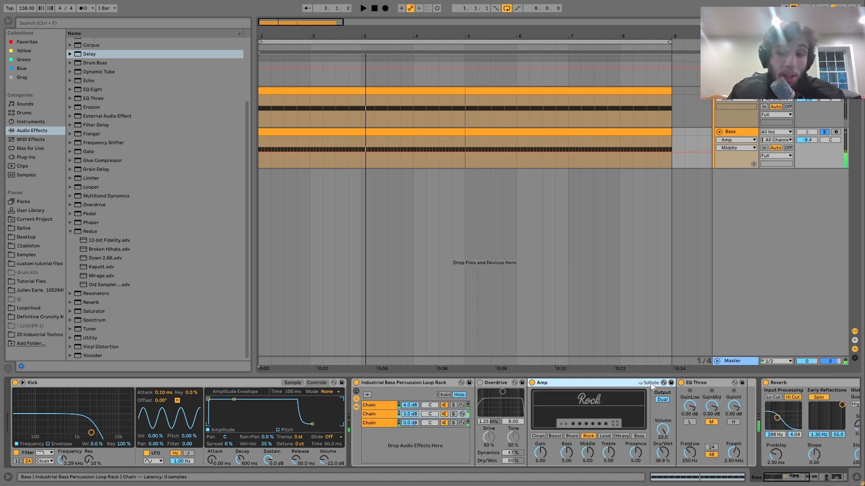
Set the Amp type to Boost and play the unsoloed, activated Bass track together with the kick.
click(556, 436)
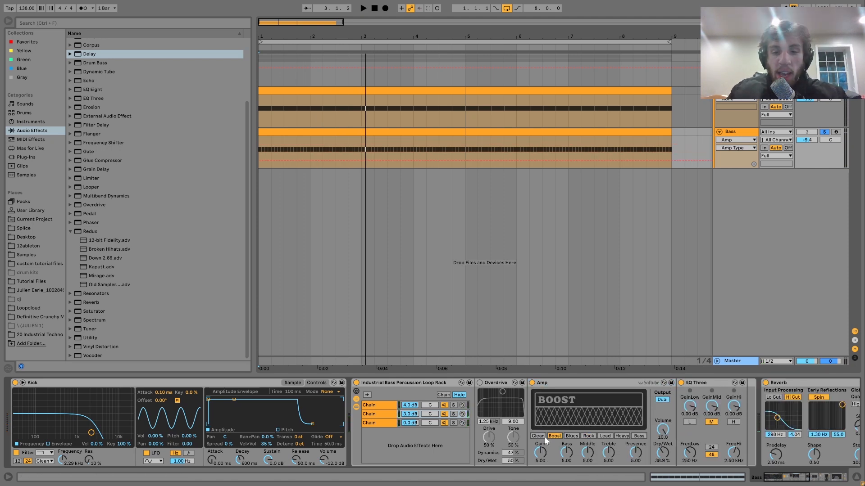
key(space)
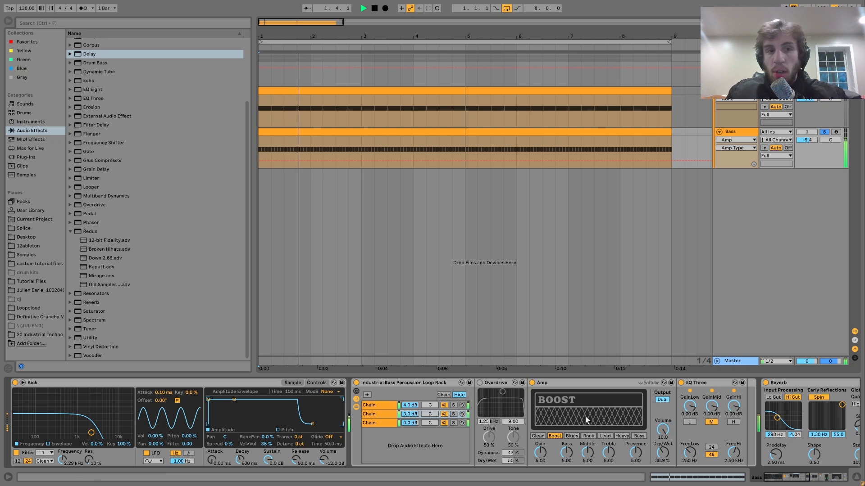
click(824, 131)
click(807, 132)
key(space)
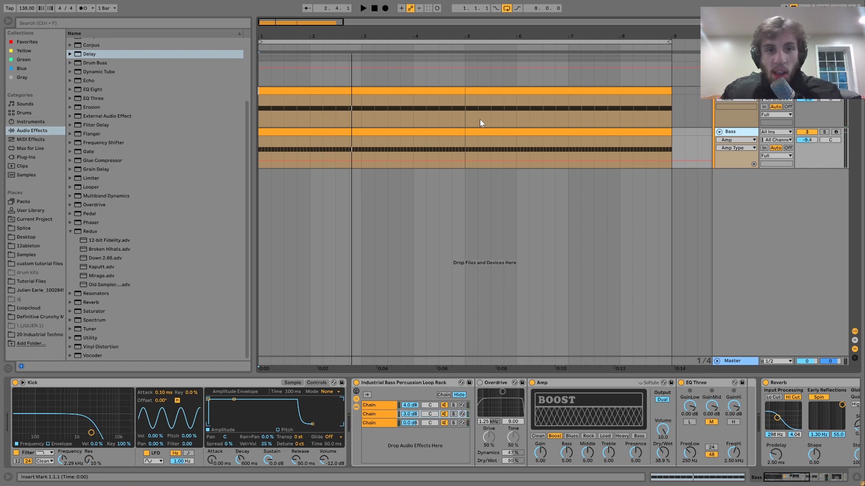
key(space)
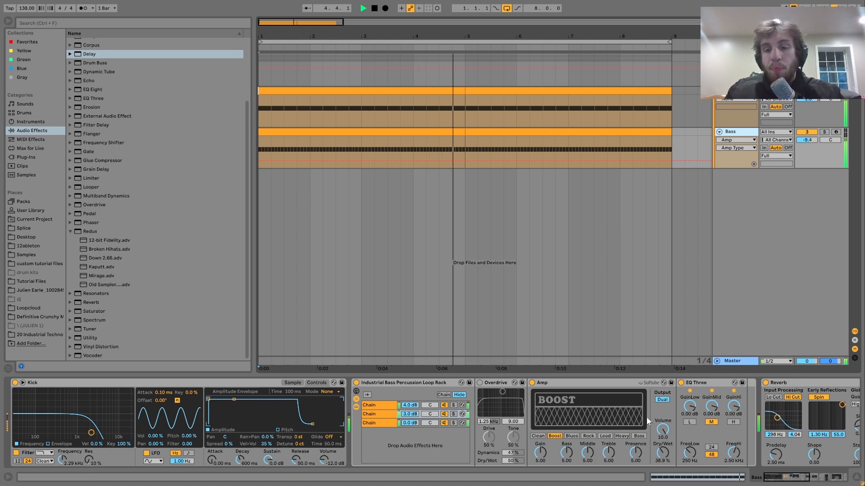
Compare the combined kick and bass with the Bass track's Reverb switched off and on.
scroll(648, 409, down, 3)
scroll(648, 409, down, 3)
scroll(531, 423, down, 3)
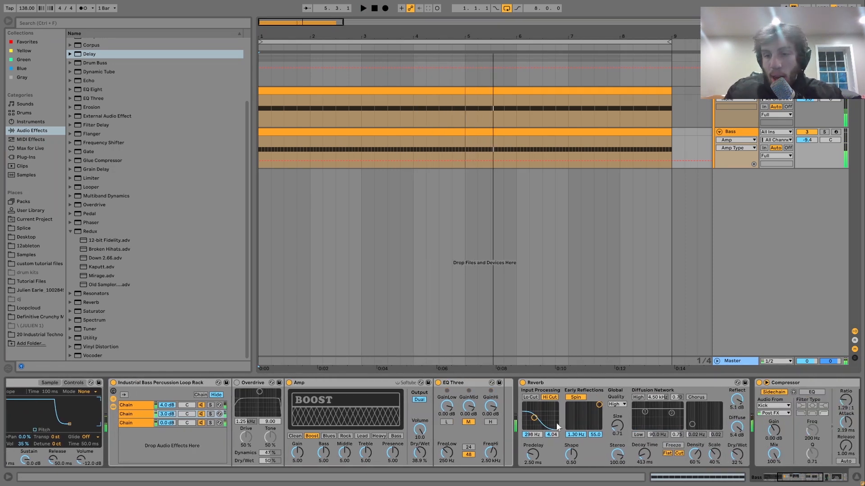
scroll(554, 436, down, 1)
key(space)
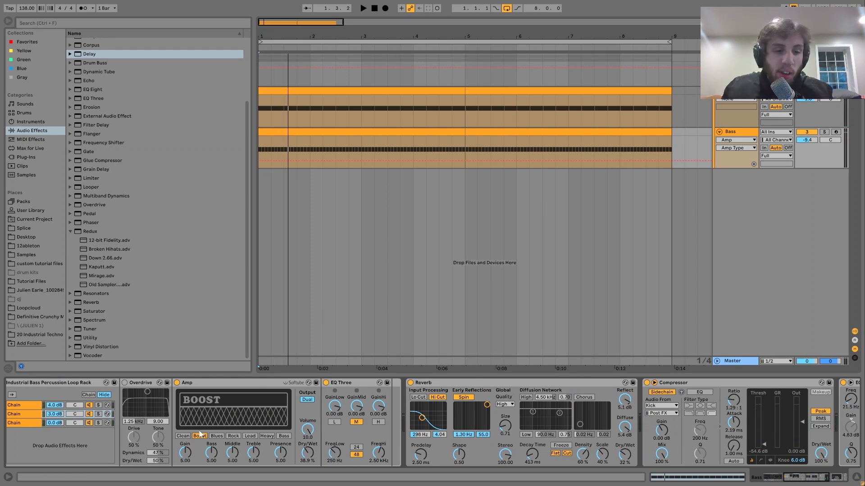
key(space)
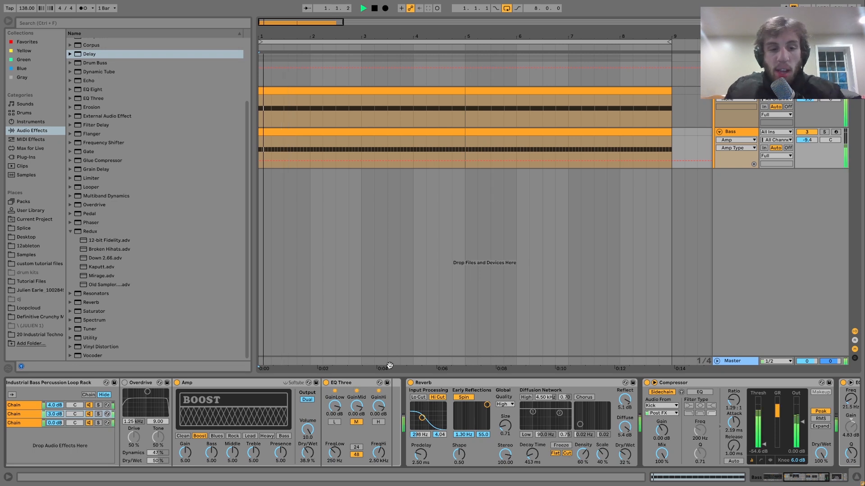
scroll(401, 435, up, 3)
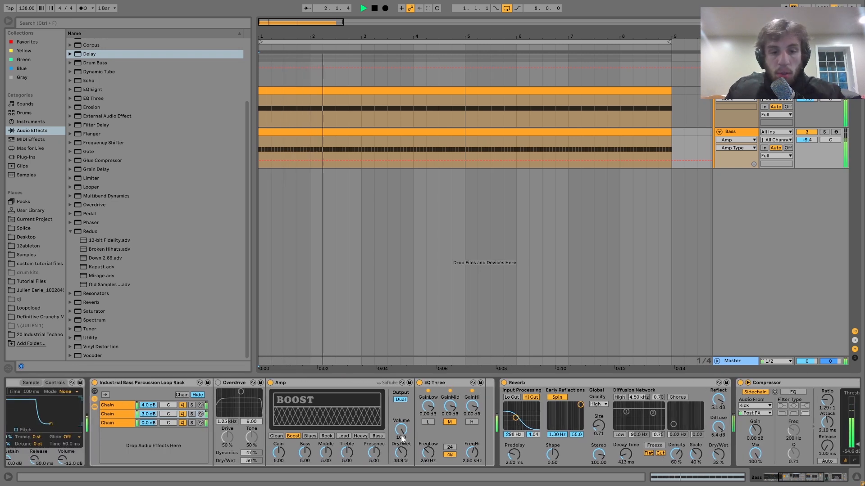
click(504, 383)
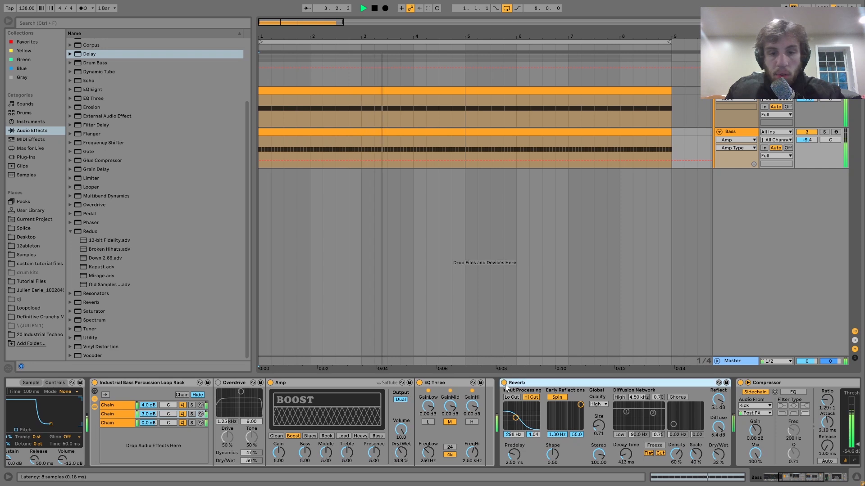
click(504, 383)
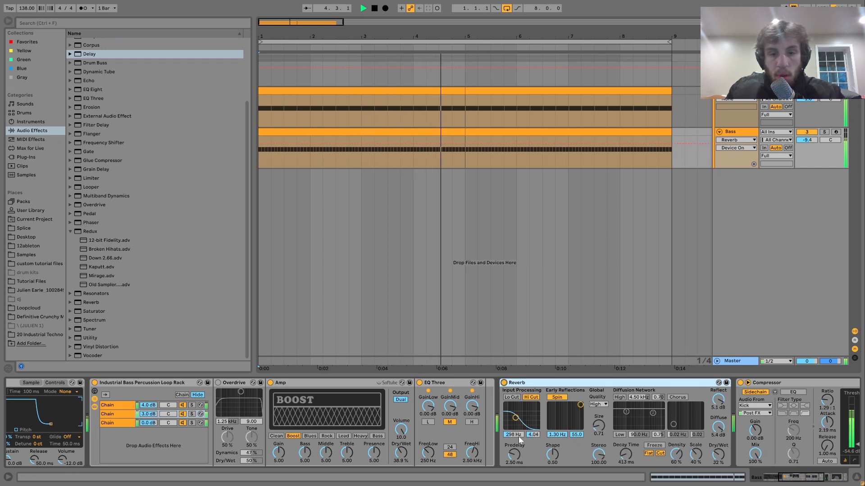
Solo the rack's 4.0 dB chain and the Bass track, and play the loop to hear that layer alone.
click(115, 408)
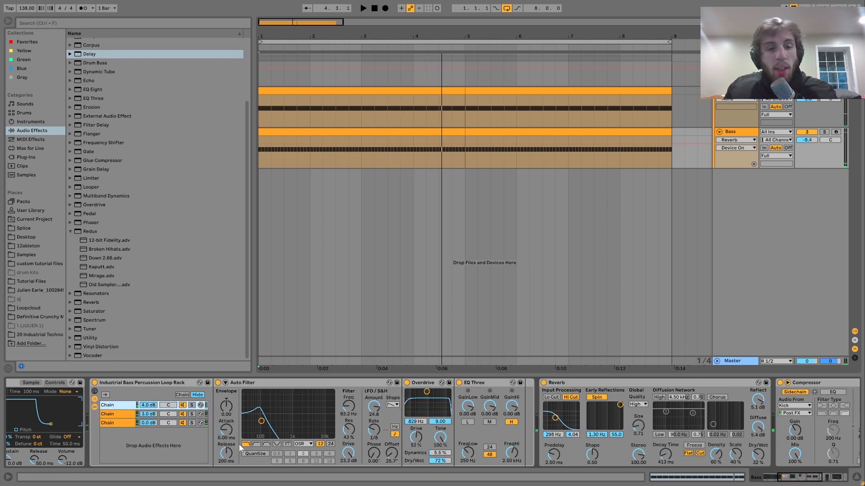
key(space)
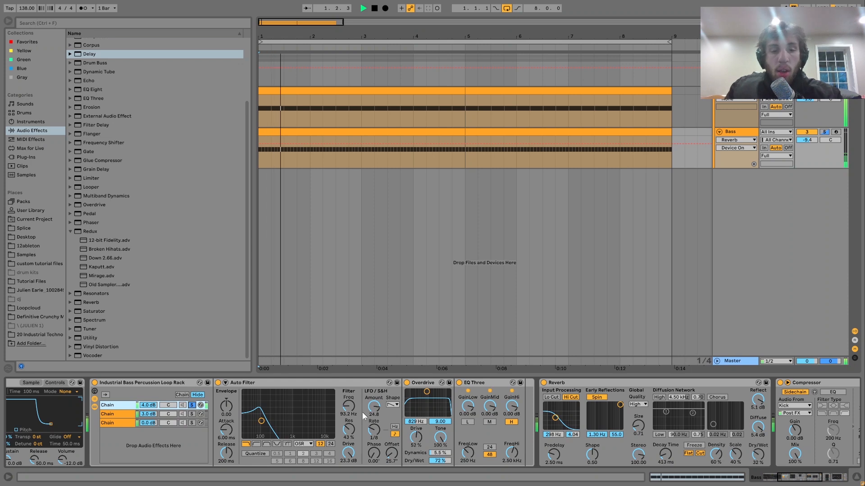
click(825, 132)
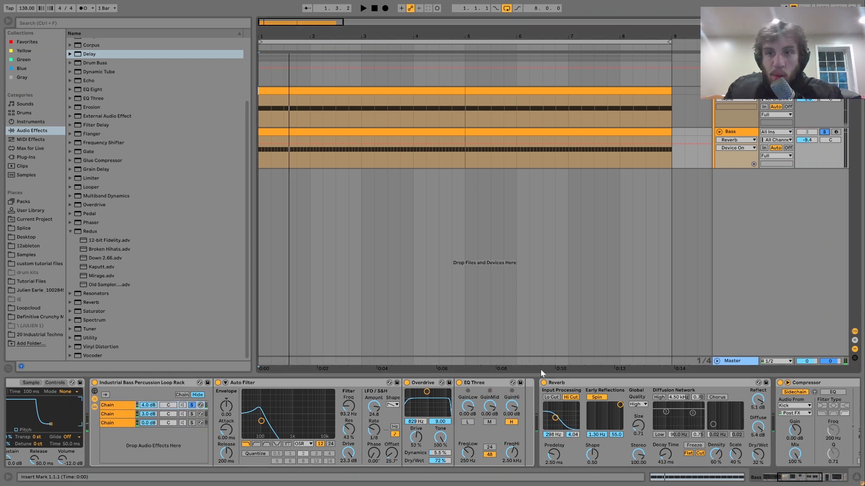
key(space)
key(space)
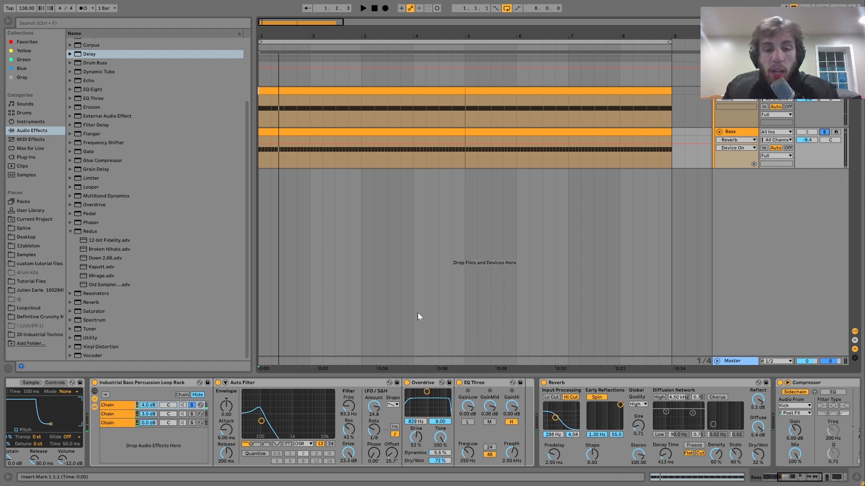
Compare the Bass with the 4.0 dB chain's Auto Filter off and on, unsoloing the chain between listens.
click(244, 383)
key(space)
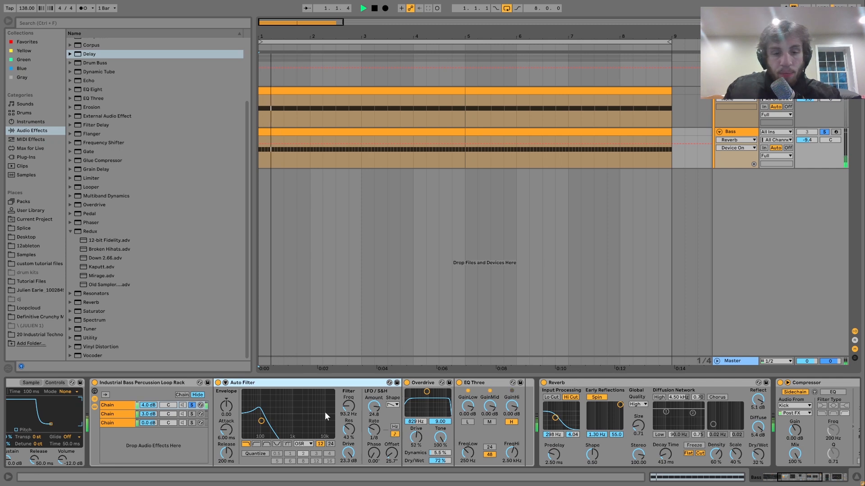
click(218, 383)
key(space)
click(192, 405)
key(space)
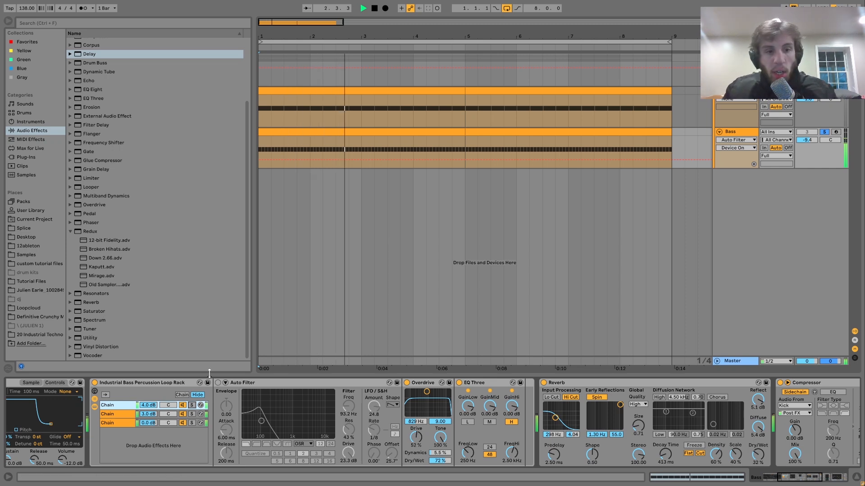
click(217, 382)
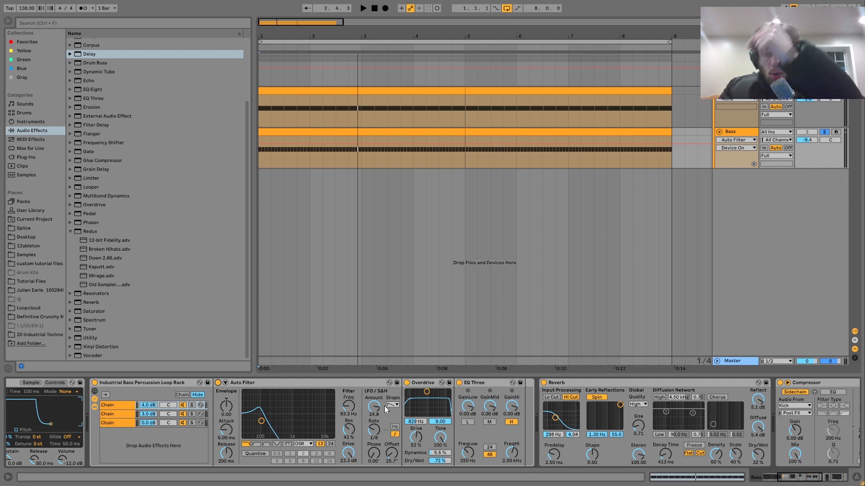
Play the soloed Bass track with all three rack chains and the Auto Filter active.
key(space)
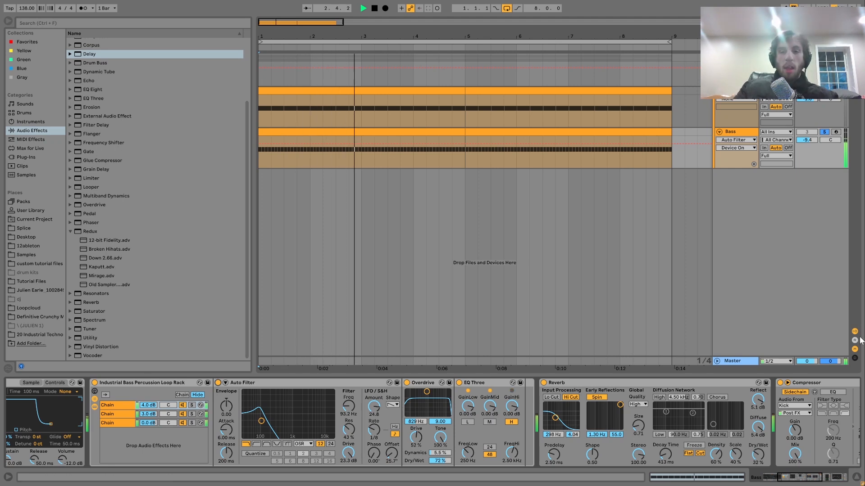
key(space)
key(space)
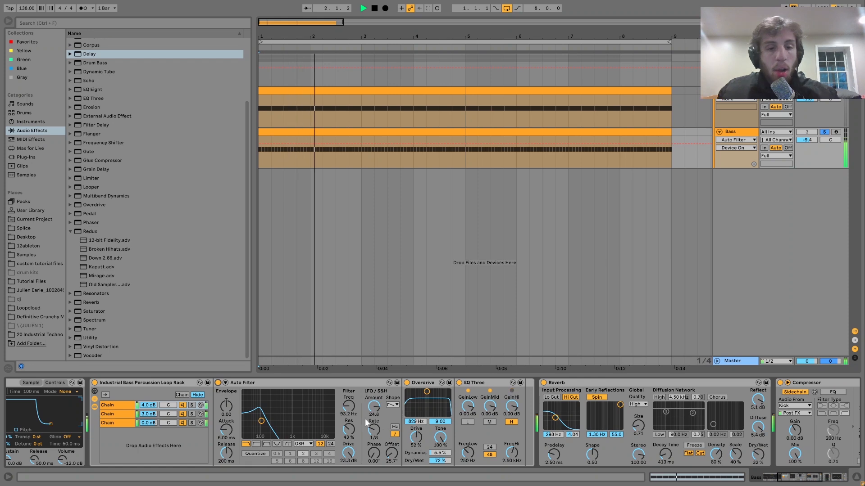
key(space)
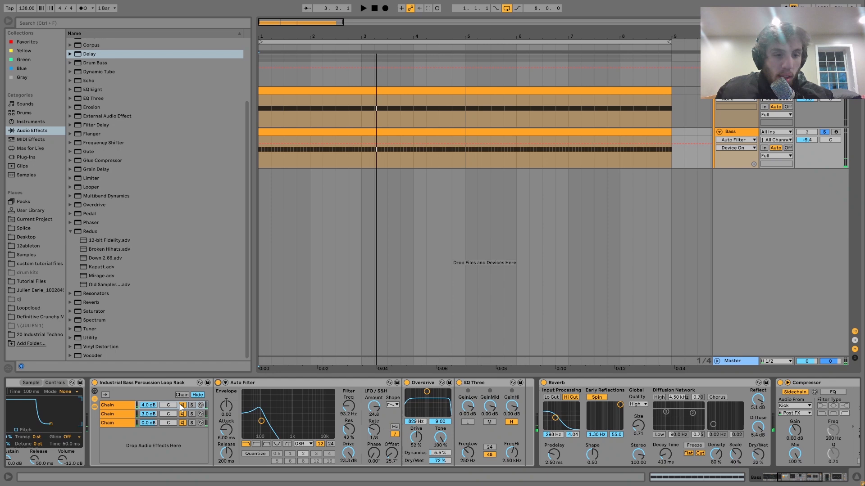
Compare the 3.0 dB and 0.0 dB chains soloed together with the 4.0 dB chain soloed alone.
click(191, 414)
click(194, 423)
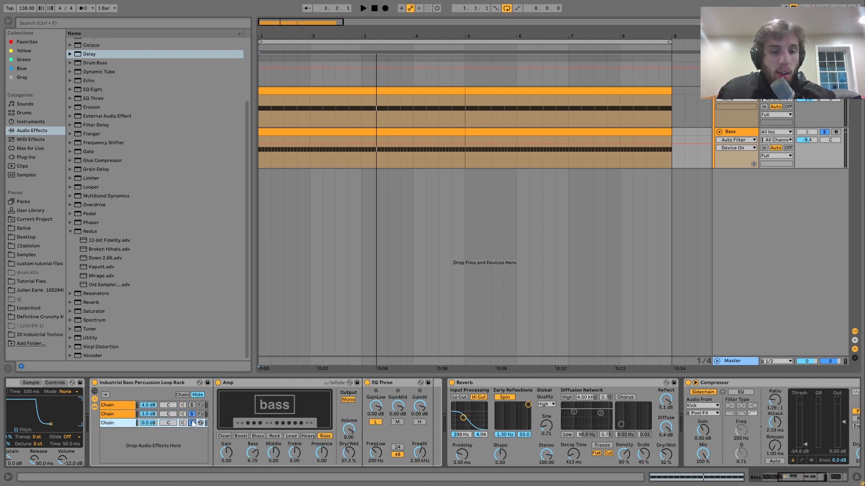
key(space)
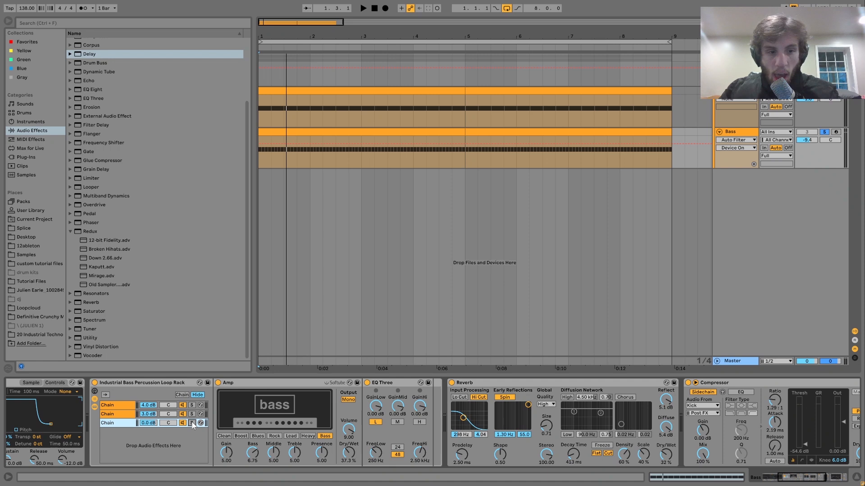
click(192, 405)
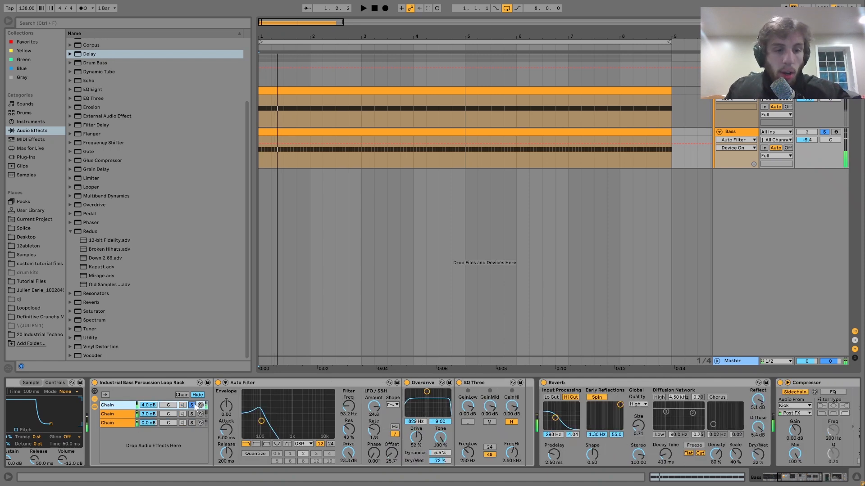
key(space)
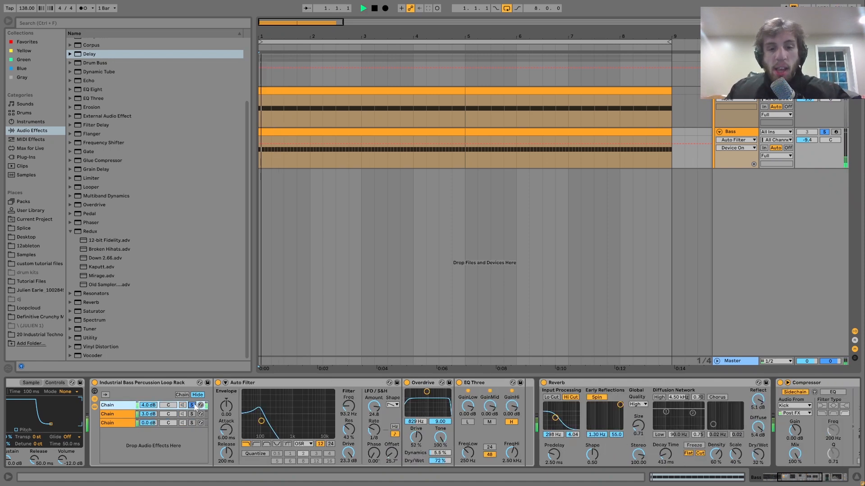
Unsolo the 4.0 dB chain and replay the full Bass layering several times while examining its Auto Filter.
click(192, 405)
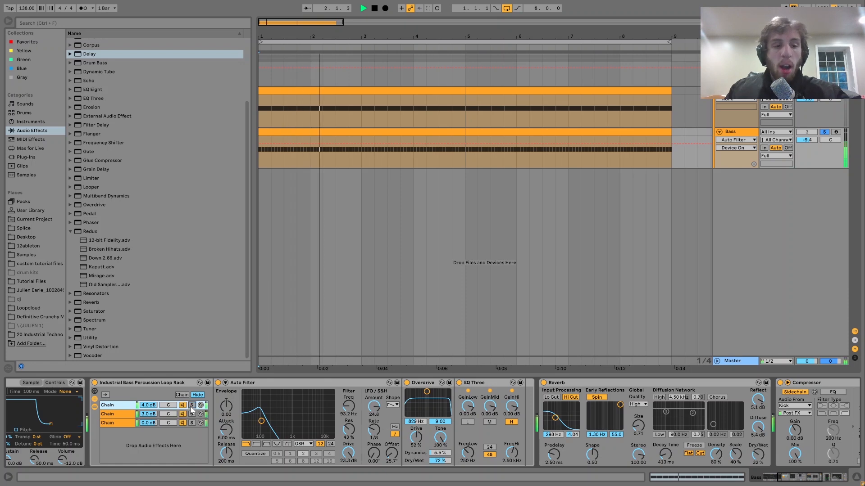
key(space)
key(space)
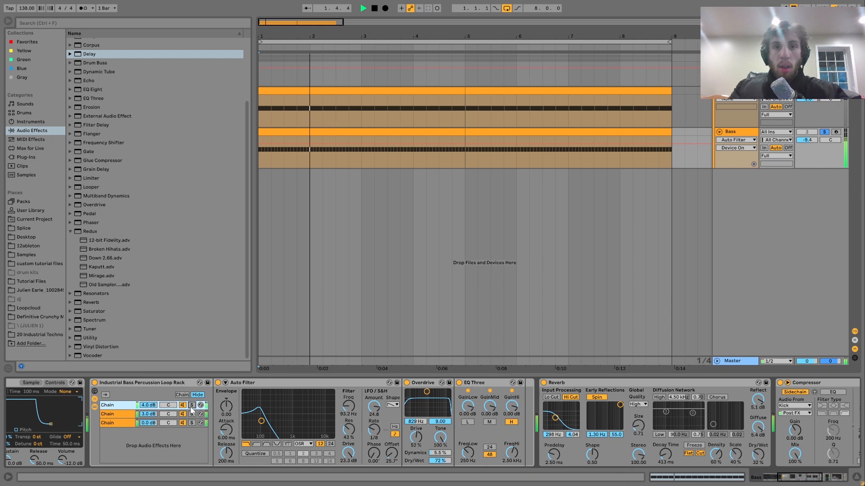
key(space)
key(space)
key(space)
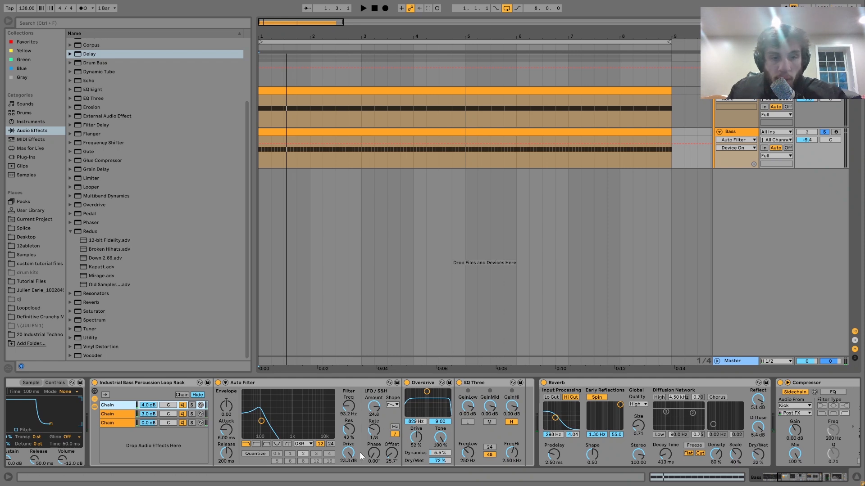
key(space)
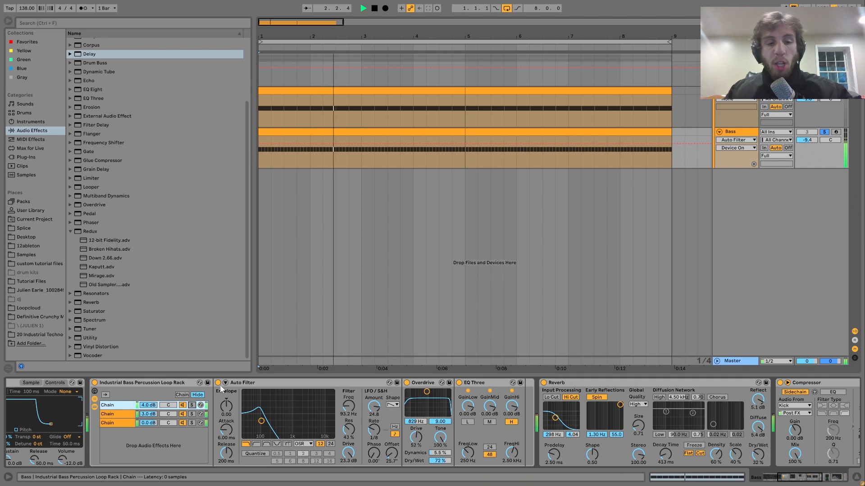
key(space)
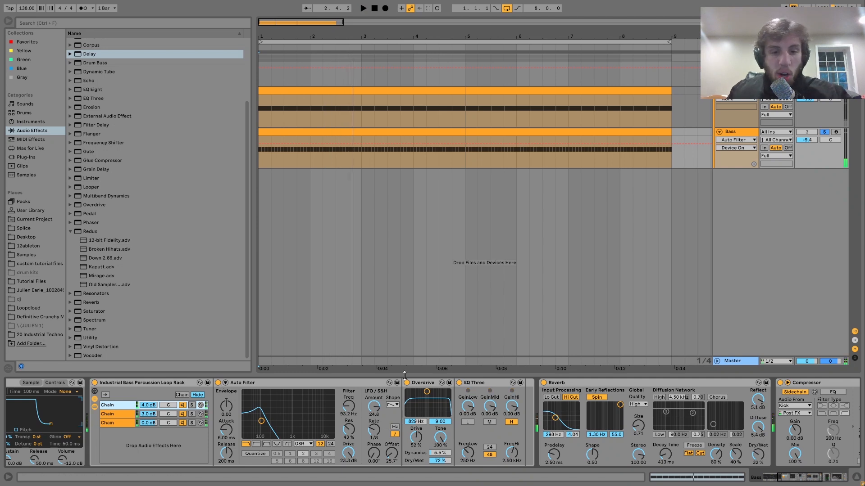
Try the 4.0 dB chain with the Auto Filter's Drive at minimum and the Overdrive's Drive at 0 %.
drag(348, 452, 348, 485)
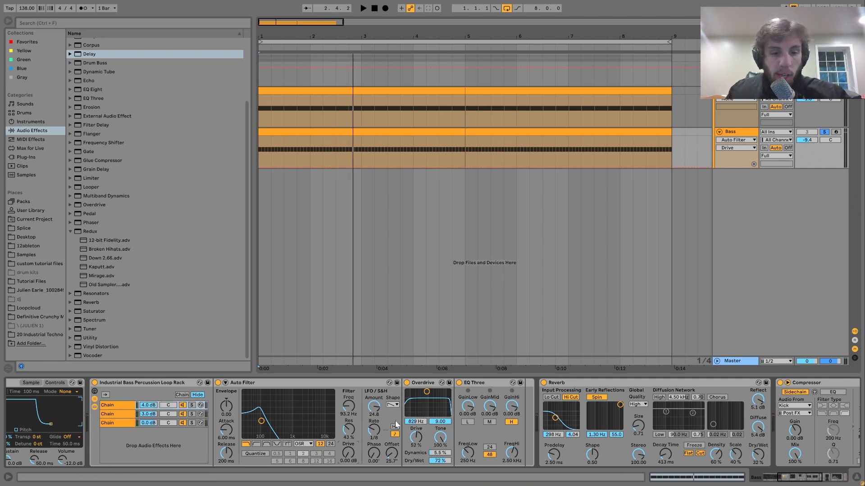
click(413, 445)
key(space)
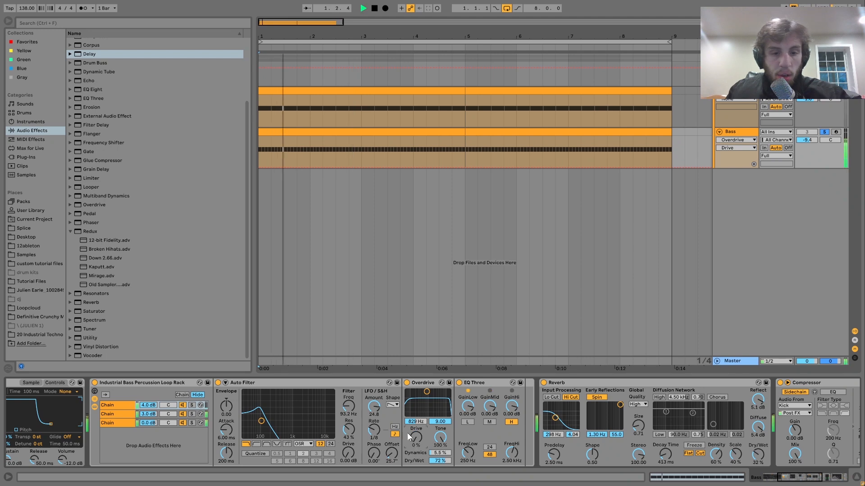
key(space)
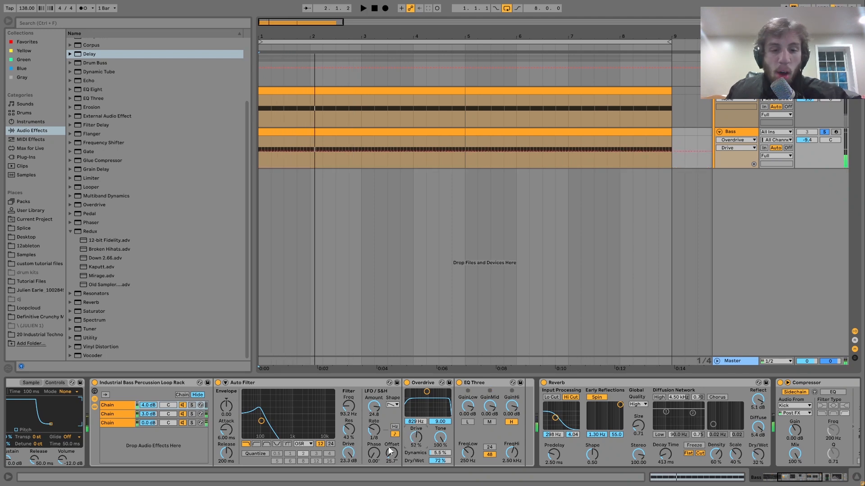
key(space)
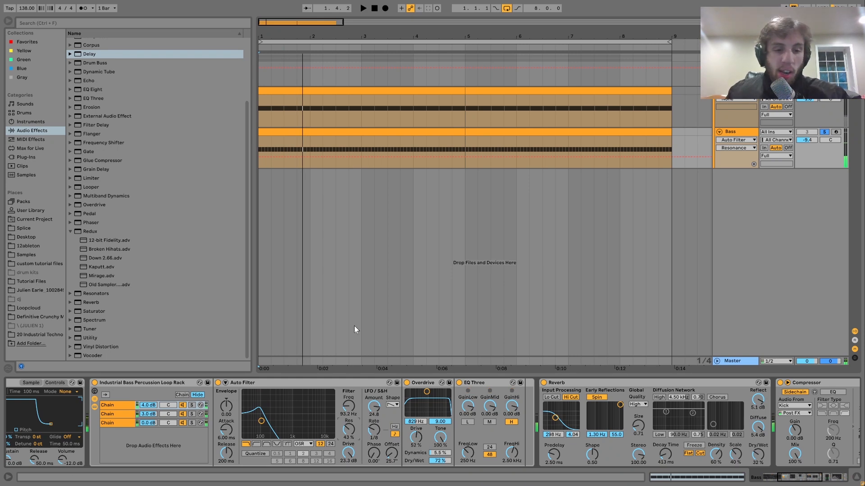
Unsolo the Bass track and compare kick and bass with the Bass's sidechain Compressor switched off and on.
scroll(575, 444, right, 10)
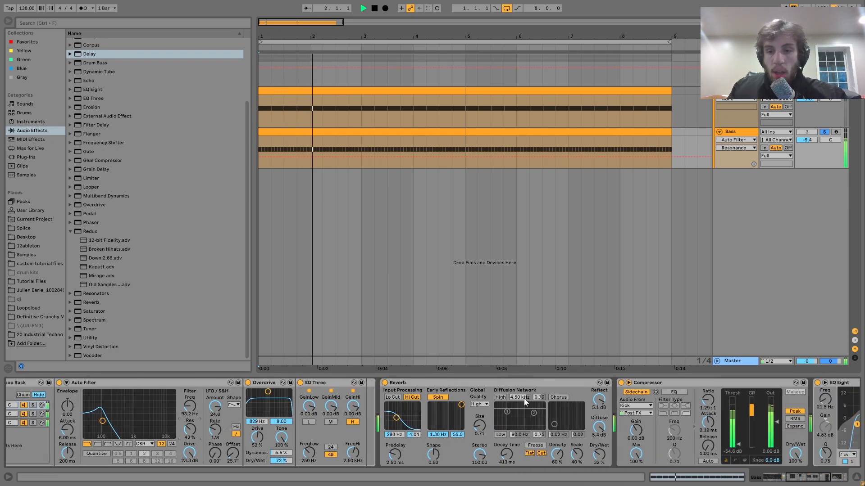
scroll(628, 415, right, 8)
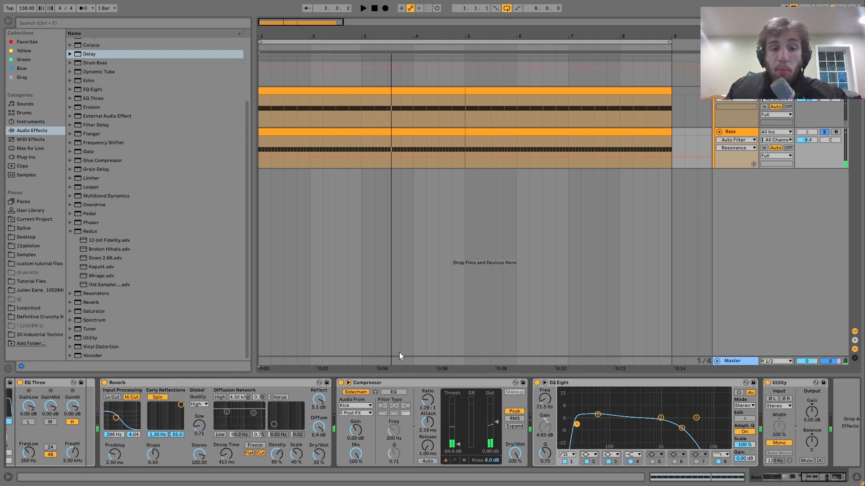
click(825, 132)
key(space)
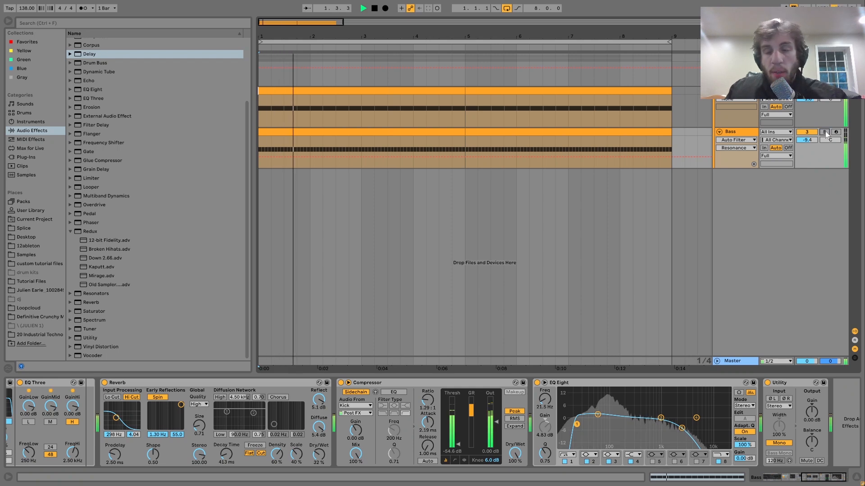
click(341, 383)
key(space)
click(341, 383)
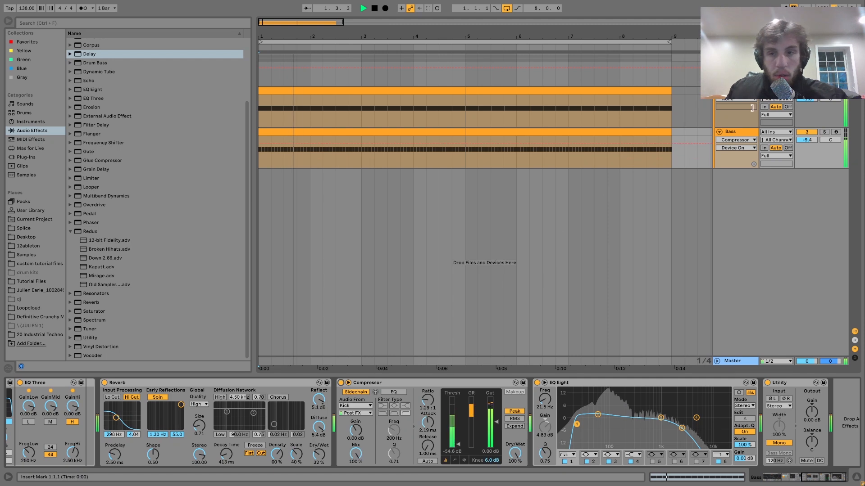
Solo the Bass track and compare its sound with the Reverb switched off and on.
click(824, 132)
key(space)
click(104, 383)
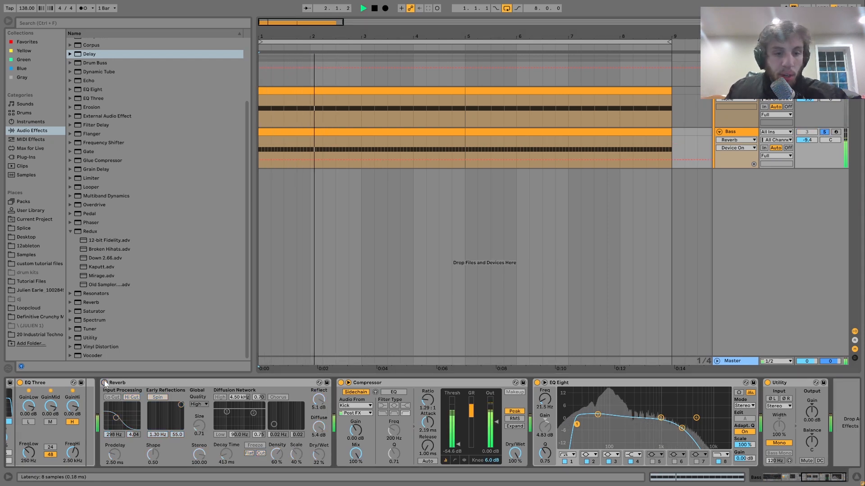
click(104, 382)
key(space)
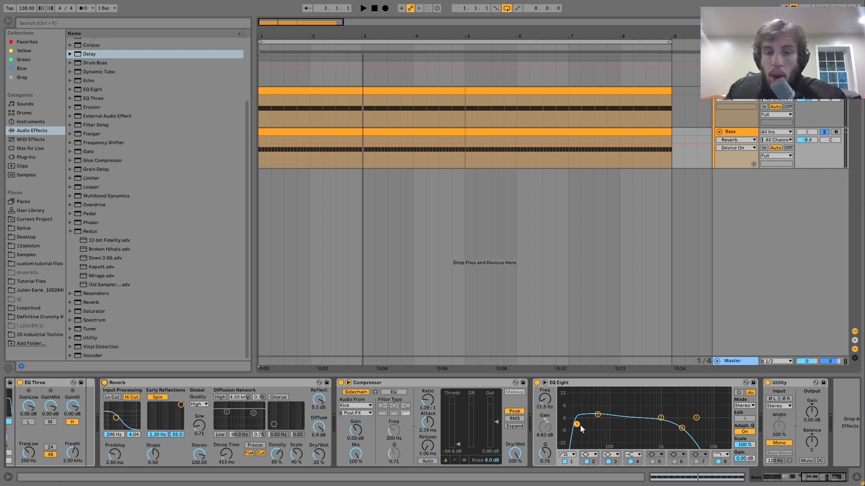
Compare the soloed Bass with EQ Eight switched off and on, and examine its curve during playback.
click(537, 383)
key(space)
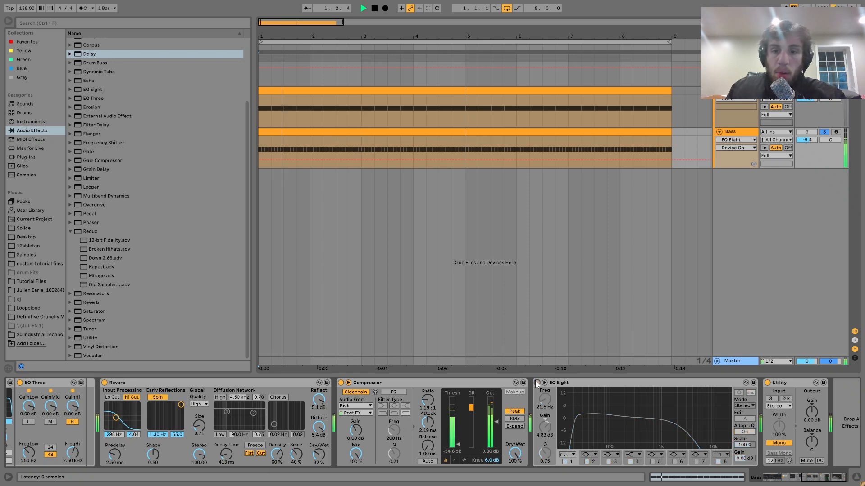
click(537, 383)
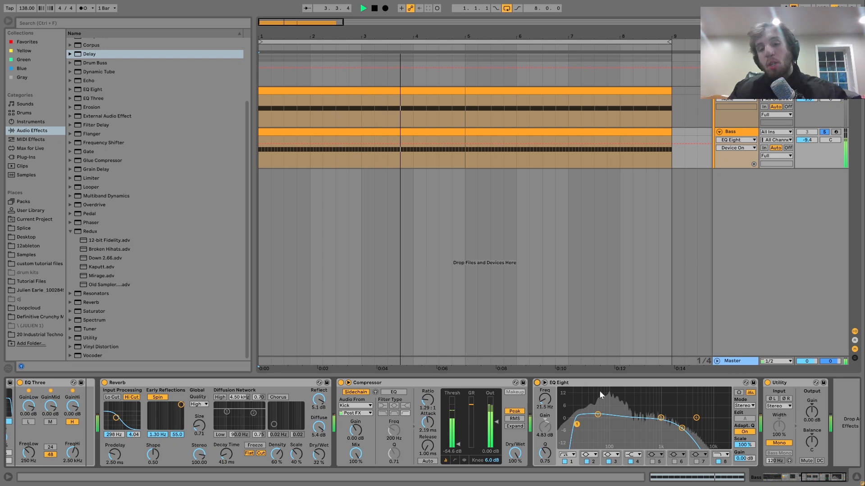
key(space)
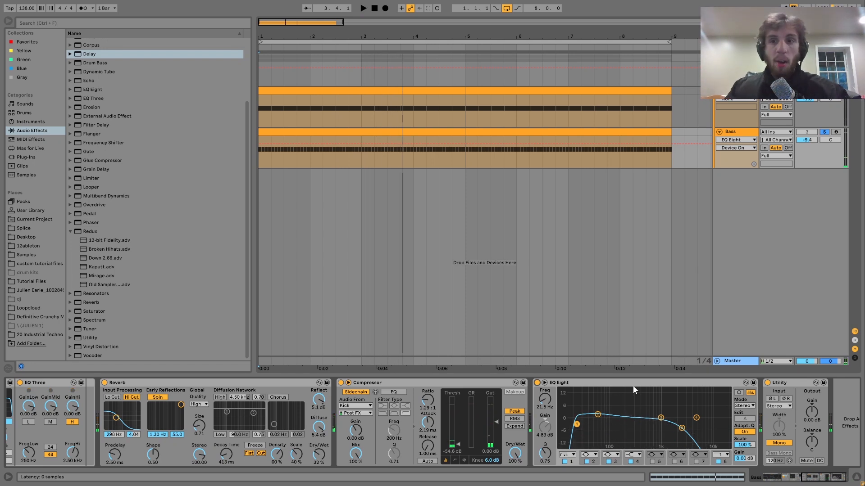
key(space)
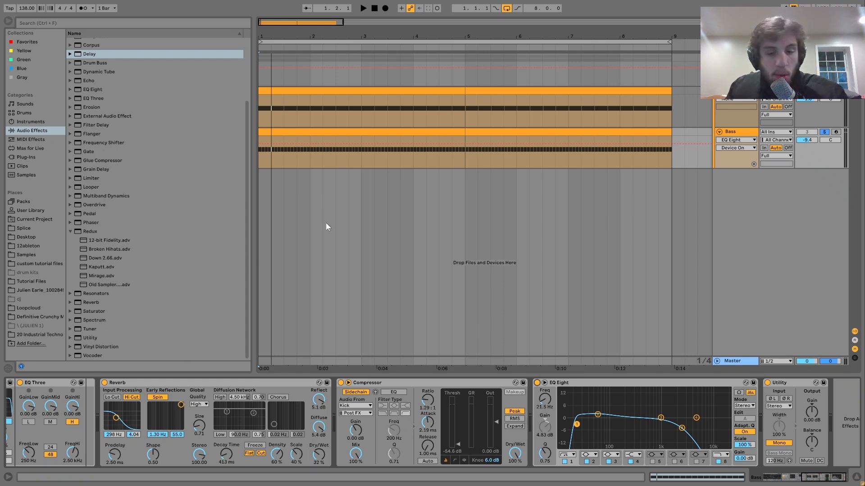
click(569, 384)
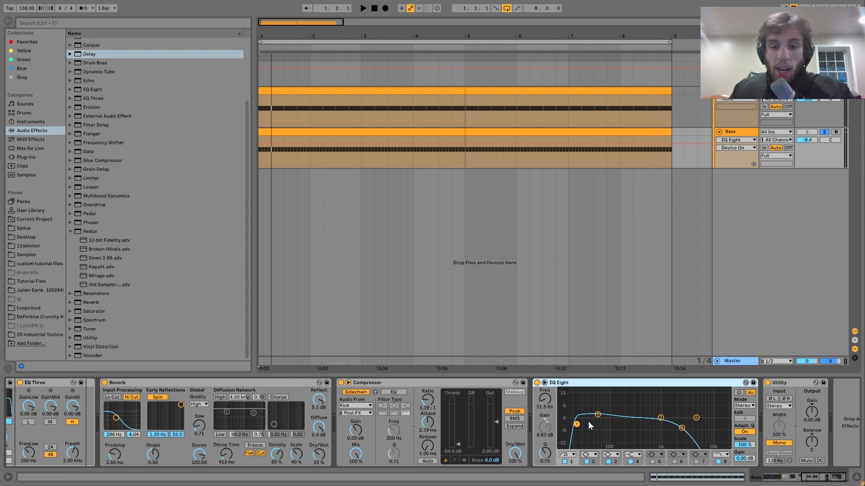
key(space)
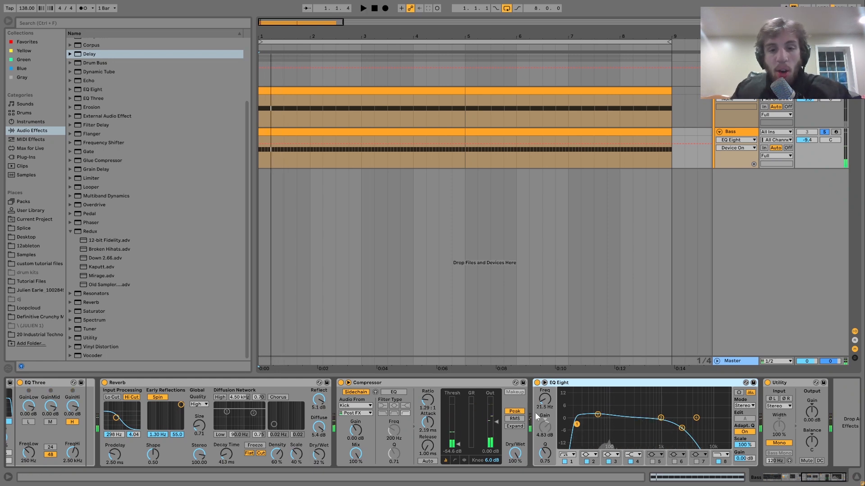
Play the soloed Bass track and examine the low cut and high-frequency roll-off of its EQ Eight against the spectrum.
key(space)
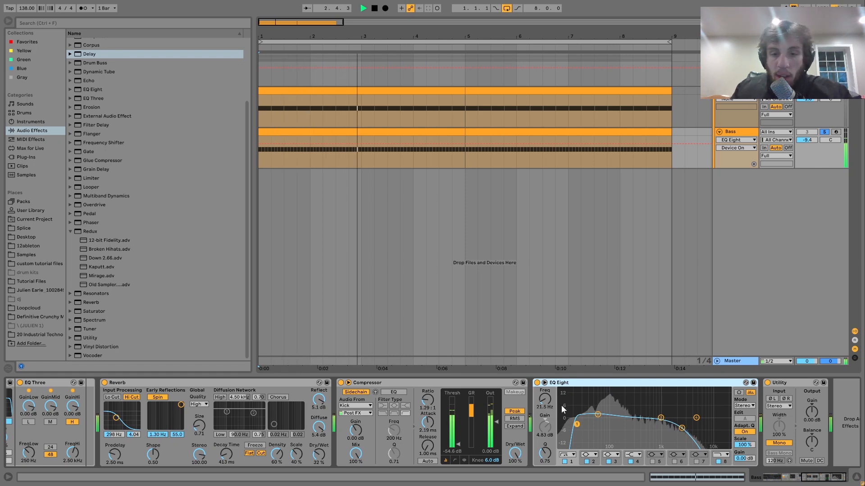
key(space)
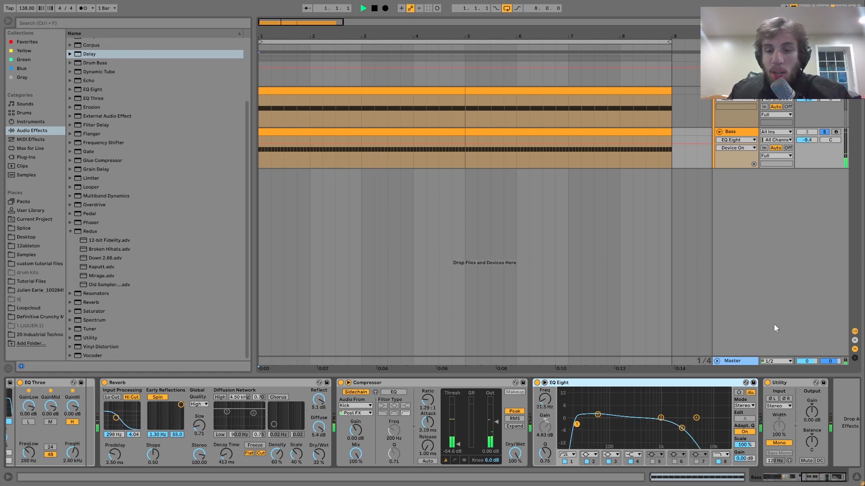
key(space)
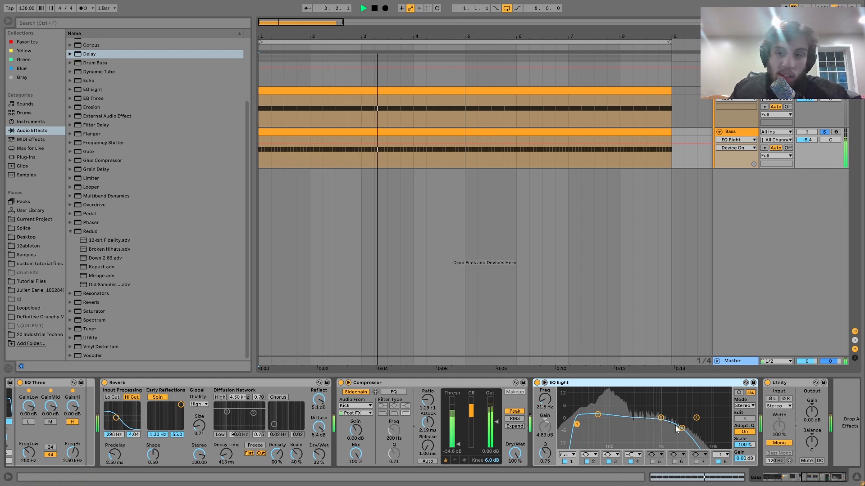
Unsolo the Bass track and compare the full mix with the Bass's mono Utility switched off and on.
click(823, 131)
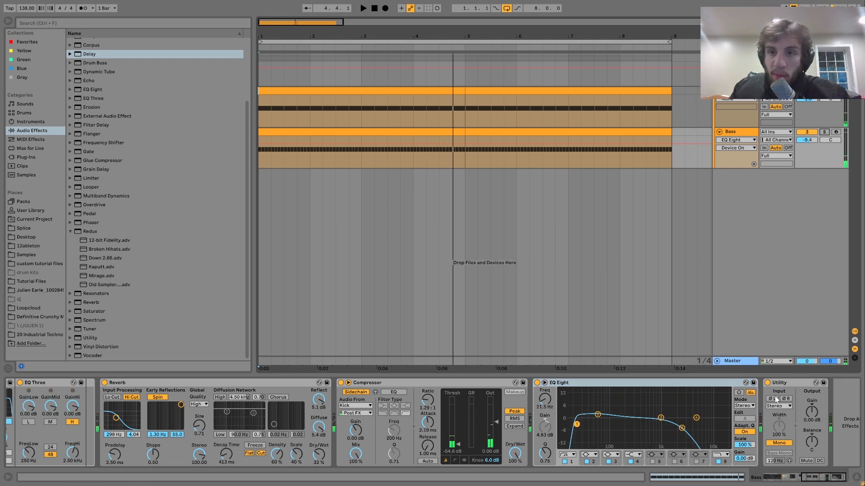
click(768, 382)
key(space)
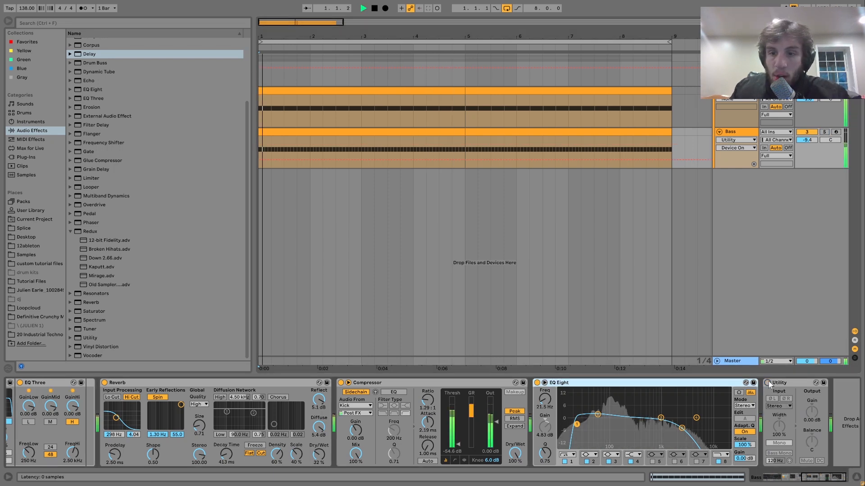
click(767, 384)
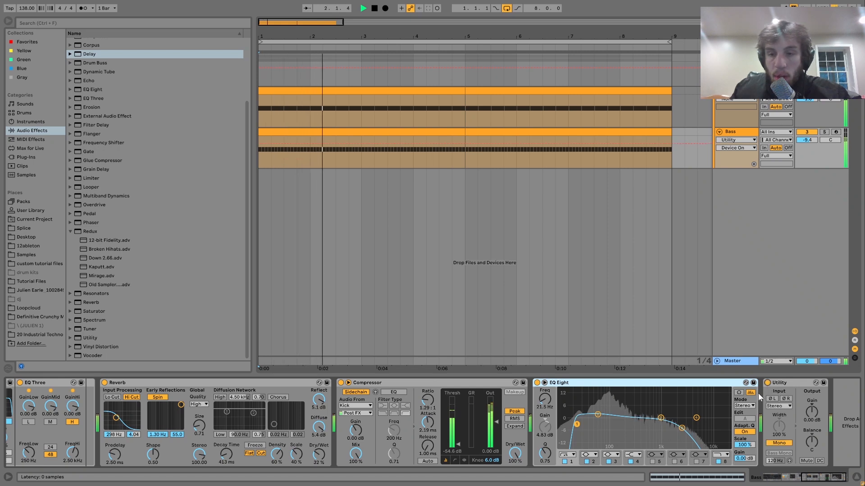
key(space)
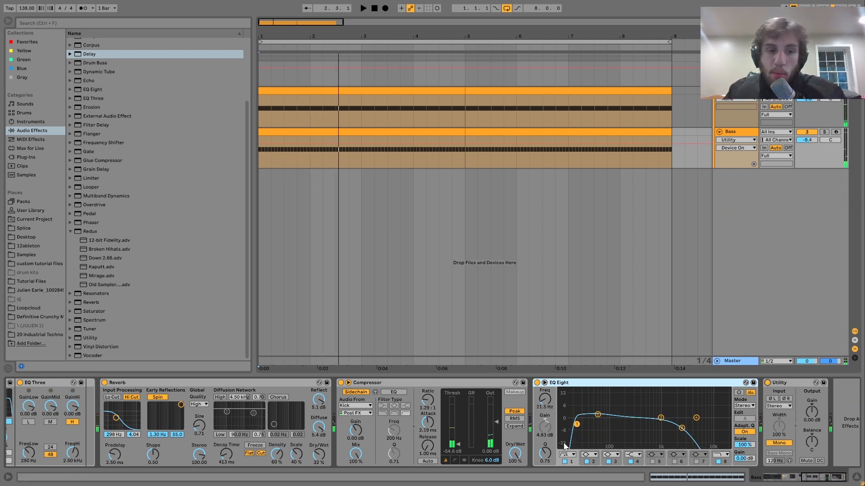
Play kick and bass together and review the Bass track's device chain from the Industrial Bass Percussion Loop Rack through to Utility.
key(space)
scroll(236, 451, up, 5)
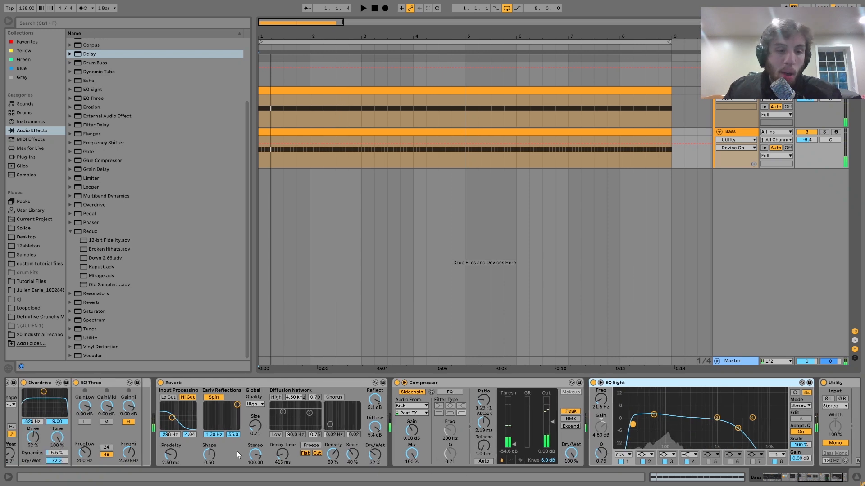
scroll(139, 461, up, 4)
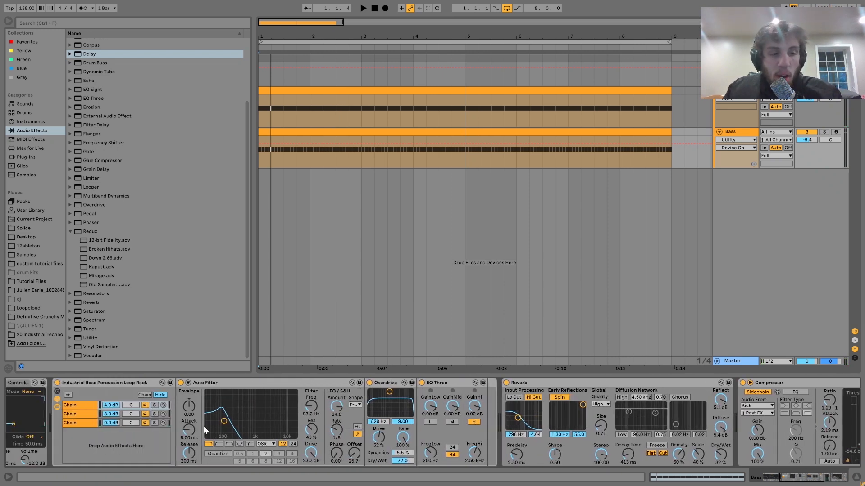
scroll(376, 460, down, 3)
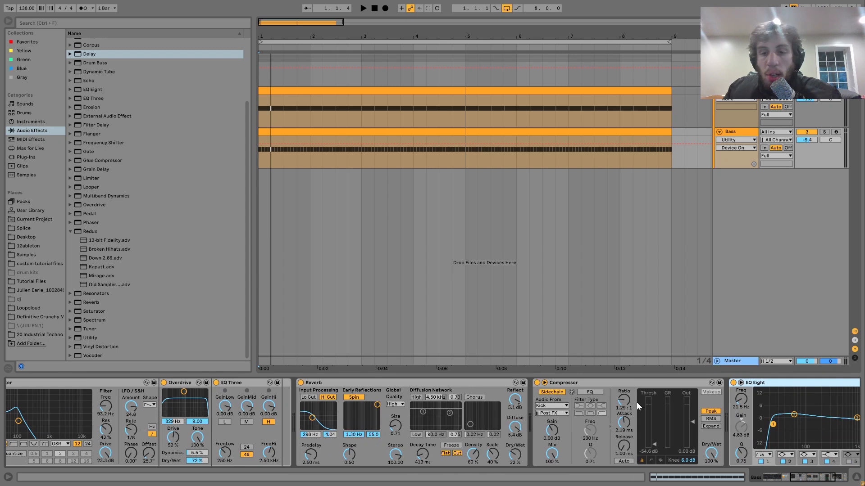
key(space)
scroll(635, 401, down, 2)
scroll(623, 400, down, 2)
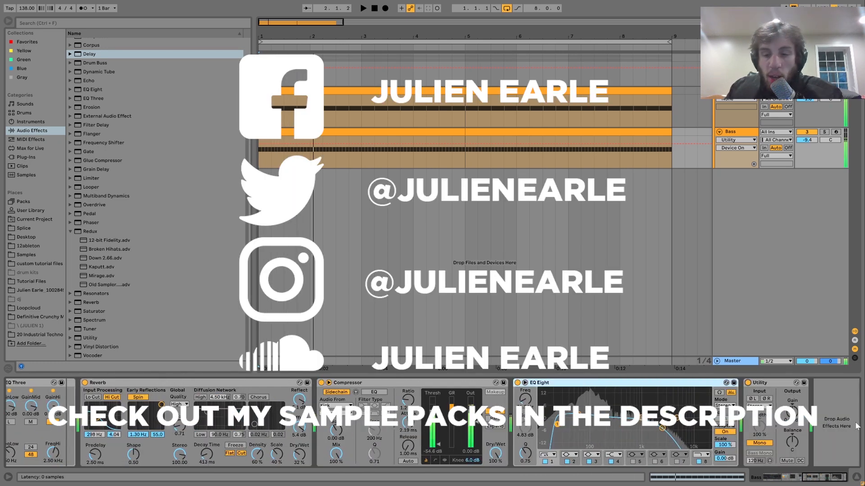